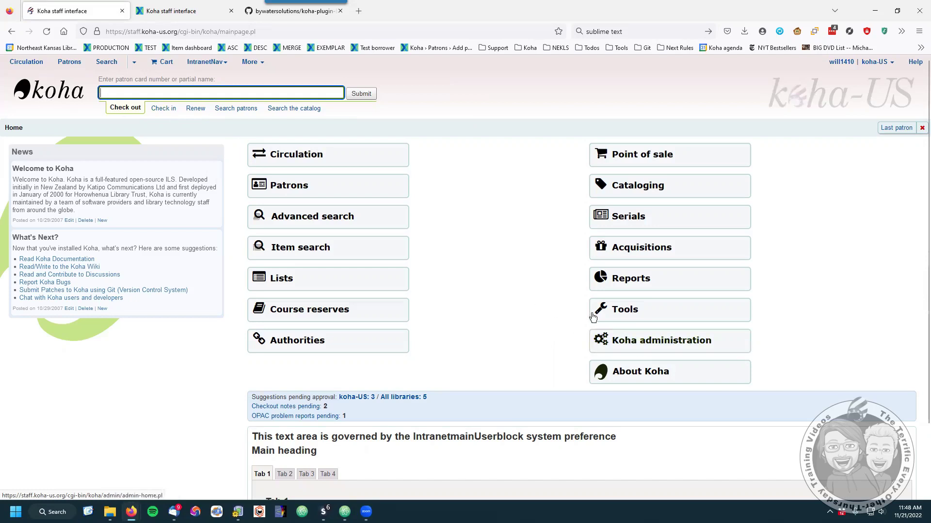
# - Open the tool plugins list and view the actions available for the Batch Patron Permissions Modifier
pyautogui.click(618, 314)
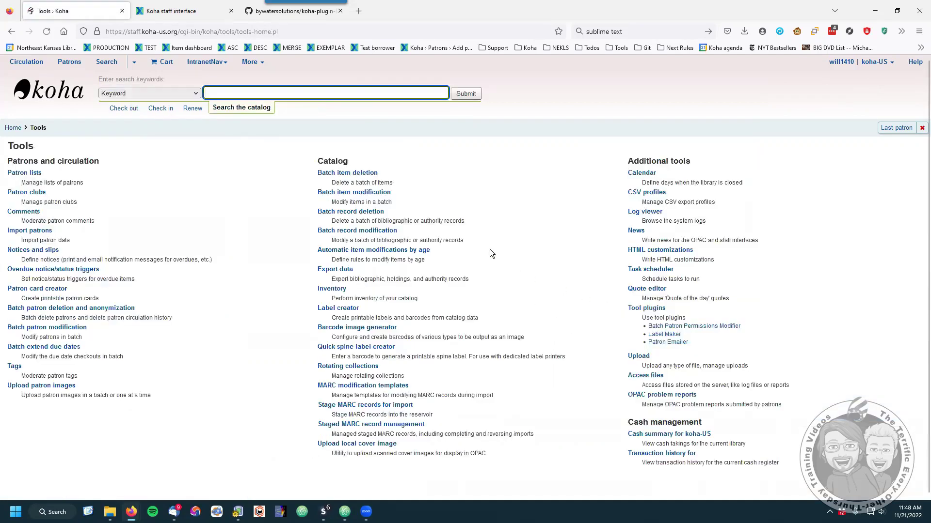
pyautogui.click(643, 309)
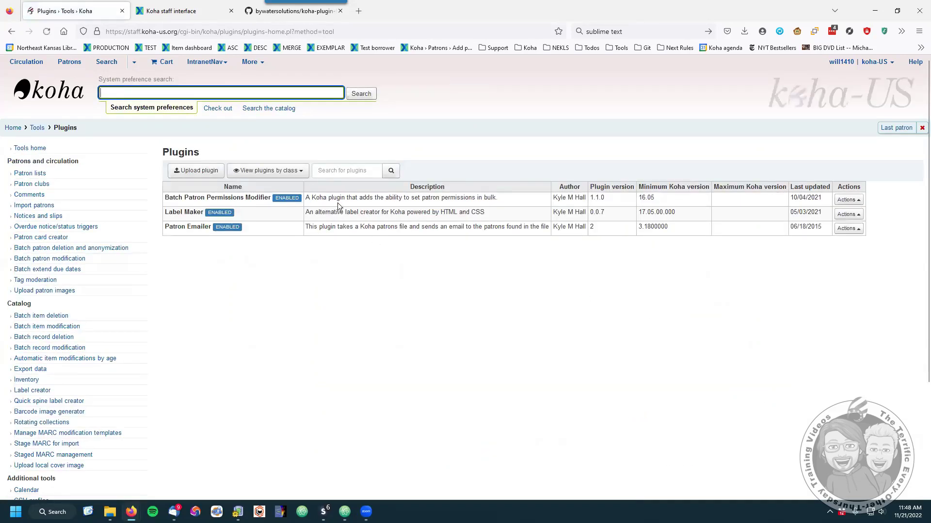
pyautogui.click(848, 200)
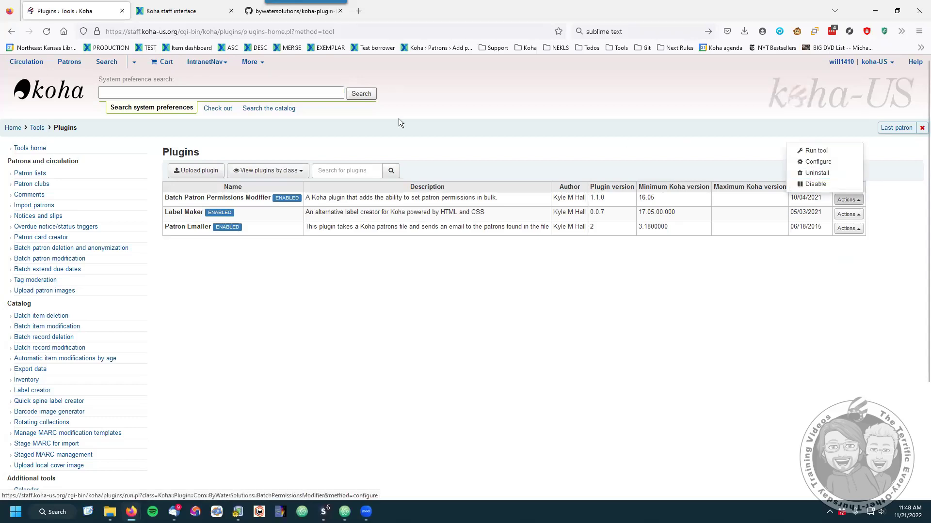
pyautogui.click(43, 93)
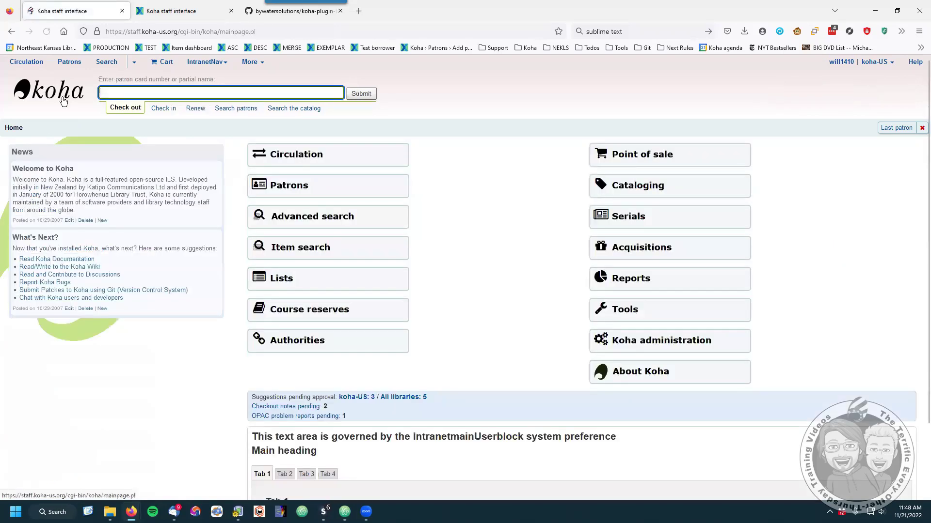
# - Open the tool plugins from the Tools page and switch the list to show all plugins
pyautogui.click(625, 320)
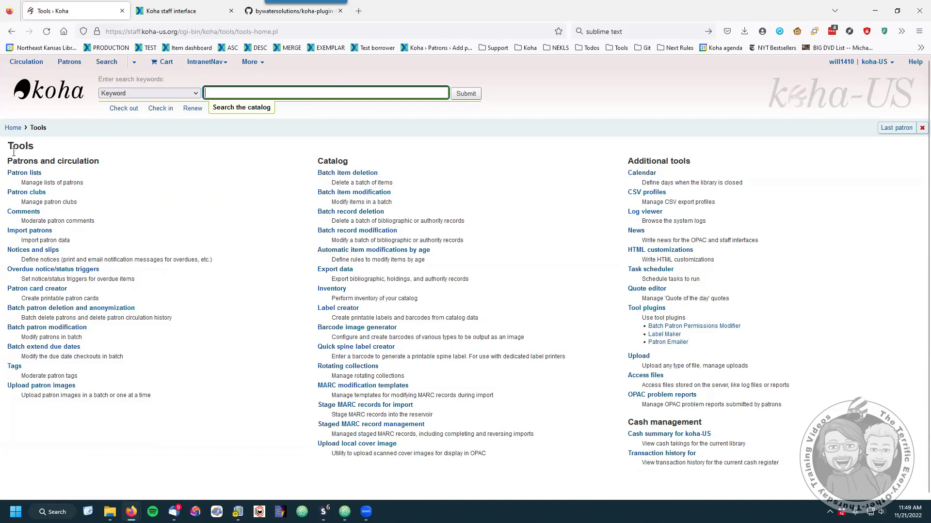
pyautogui.moveTo(8, 161); pyautogui.dragTo(98, 161)
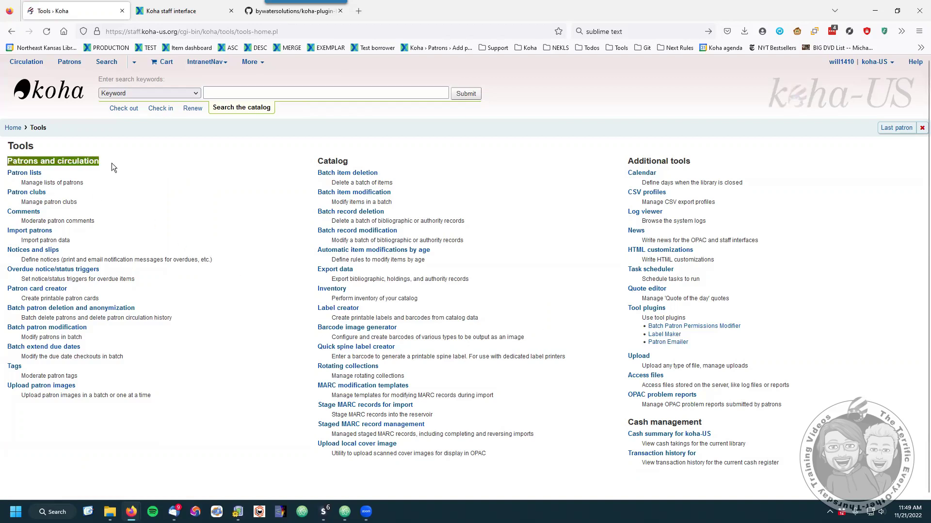
pyautogui.click(116, 167)
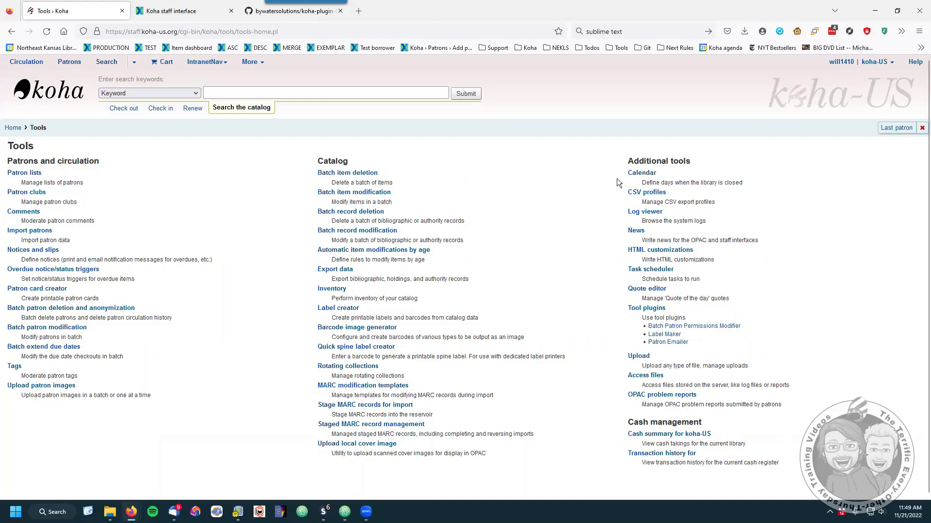
pyautogui.click(660, 309)
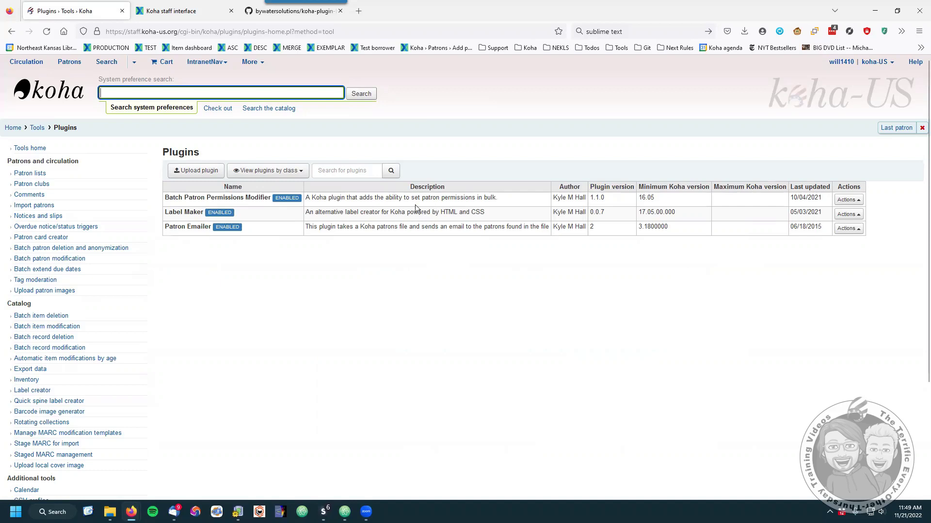
pyautogui.click(287, 172)
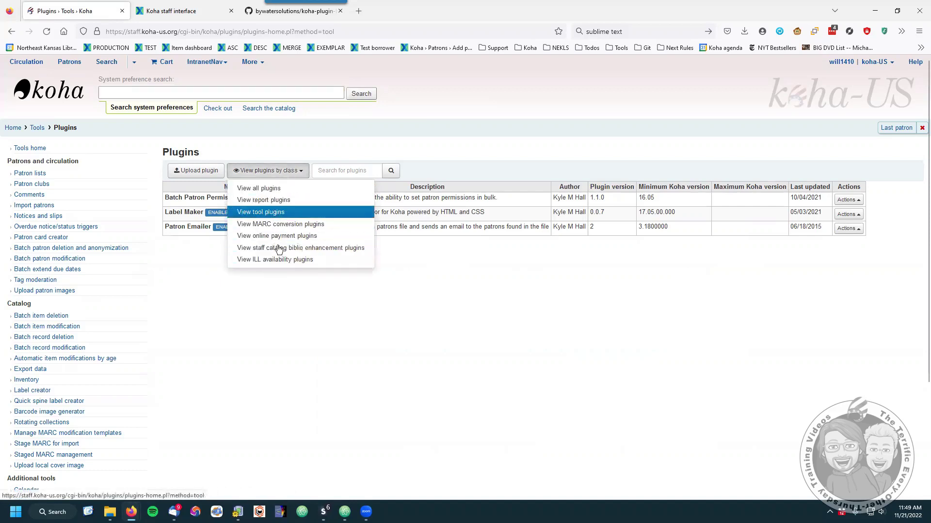
pyautogui.click(270, 189)
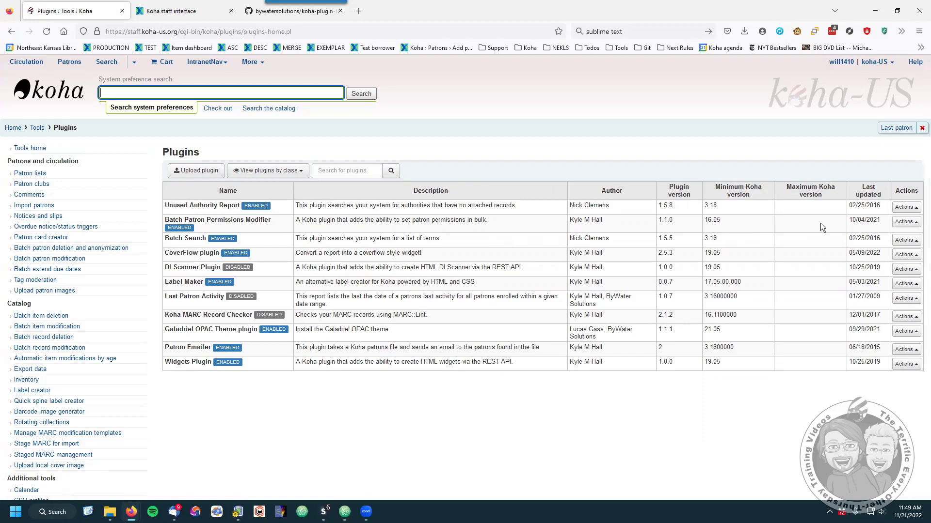
# - Open the Batch Patron Permissions Modifier's configuration and review the borrowernumbers under Template patrons
pyautogui.click(917, 228)
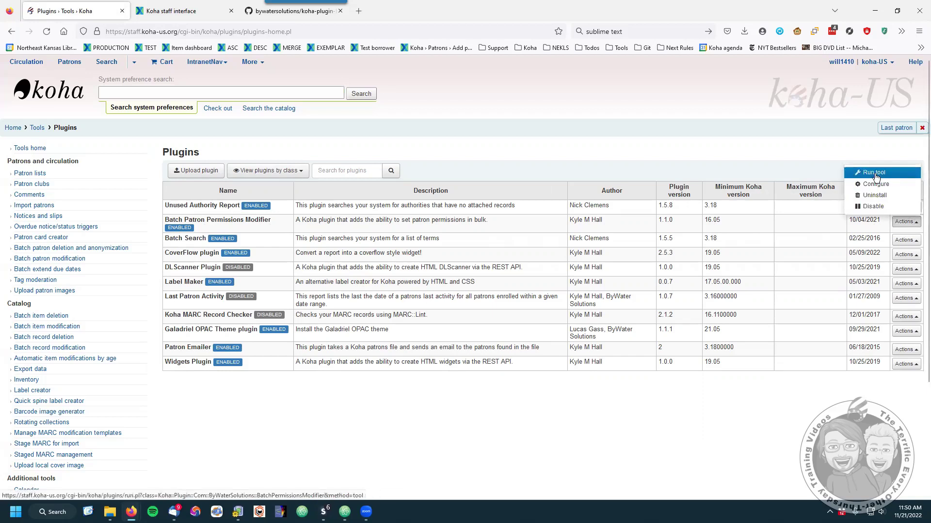
pyautogui.click(871, 189)
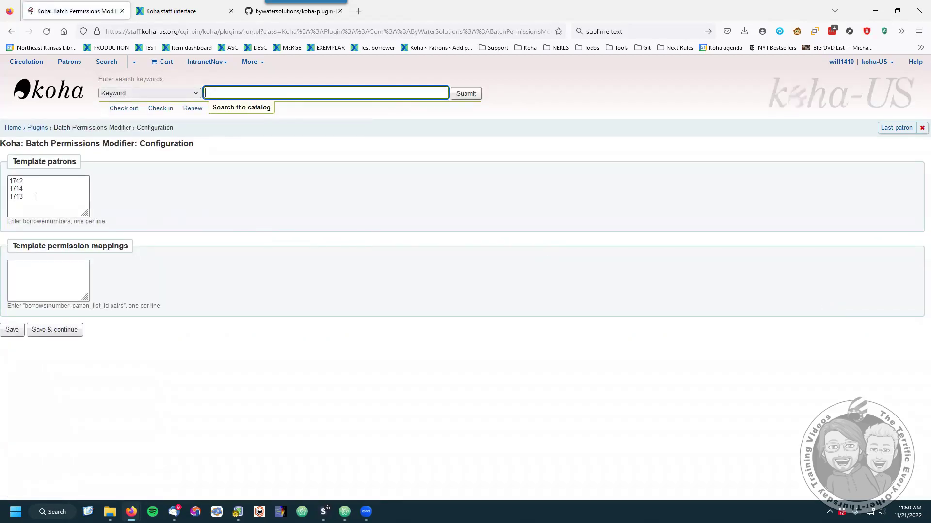
pyautogui.moveTo(25, 197); pyautogui.dragTo(8, 180)
pyautogui.click(31, 198)
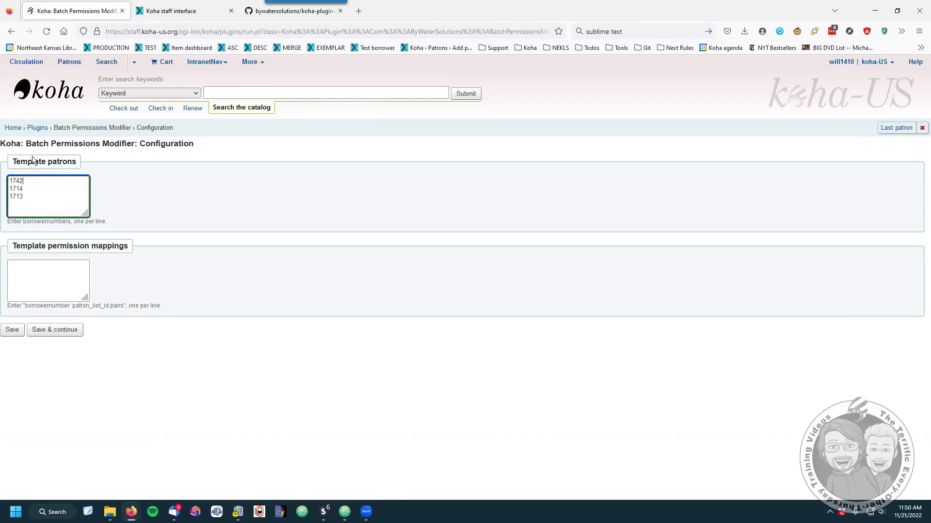
pyautogui.click(35, 179)
# - Copy the template patrons' borrowernumbers into Template permission mappings and map the first one to patron list ID 8
pyautogui.moveTo(13, 199); pyautogui.dragTo(5, 182)
pyautogui.hotkey('ctrl', 'c')
pyautogui.click(29, 276)
pyautogui.hotkey('ctrl', 'v')
pyautogui.press('Up')
pyautogui.press('Up')
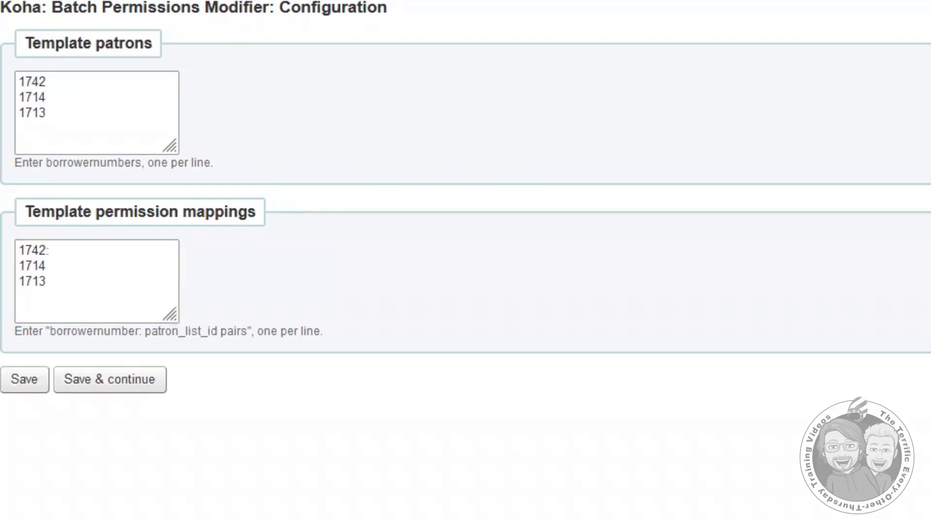
pyautogui.click(102, 249)
pyautogui.write('8')
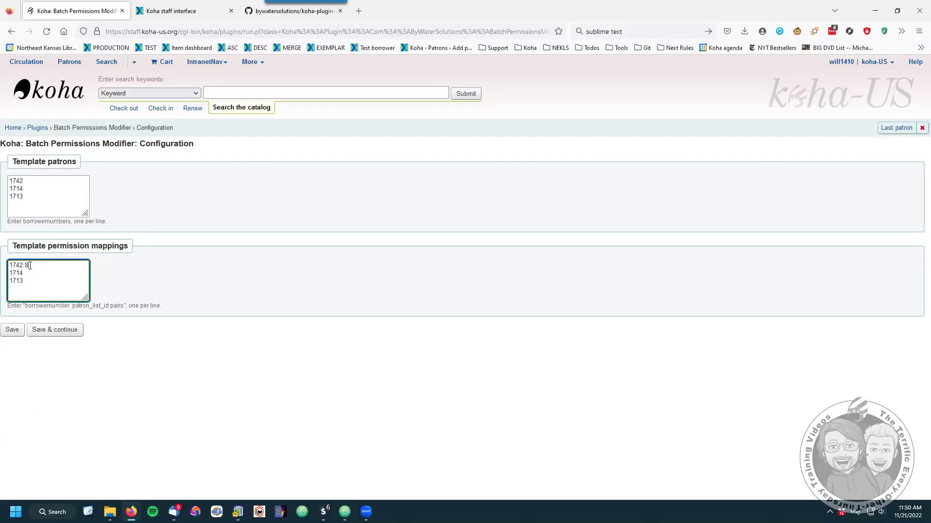
# - Open the Koha home page in a separate browser tab and go to Patrons there
pyautogui.click(39, 99)
pyautogui.rightClick(39, 98)
pyautogui.click(75, 106)
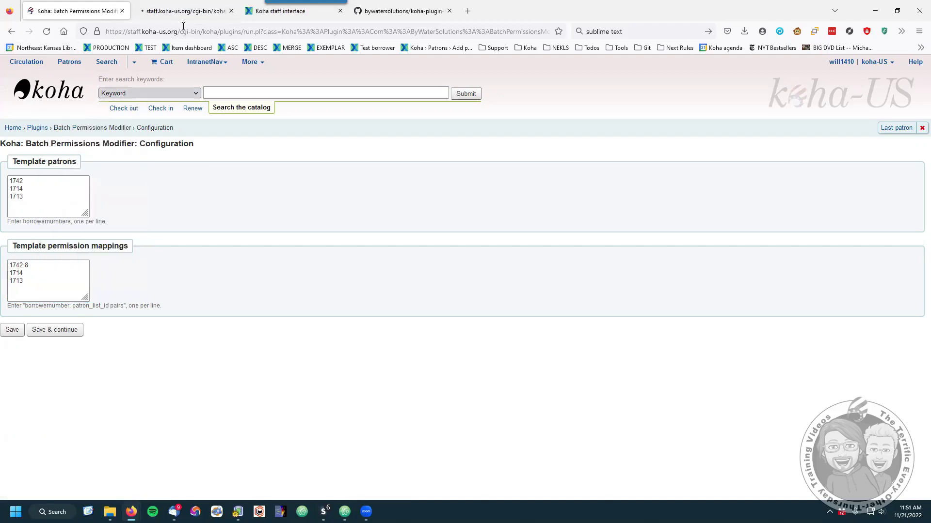
pyautogui.click(179, 11)
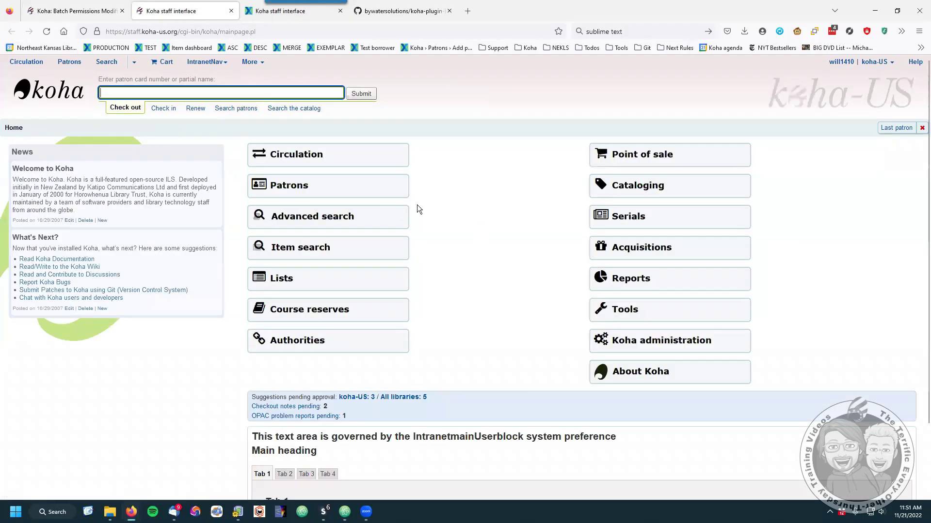
pyautogui.click(299, 192)
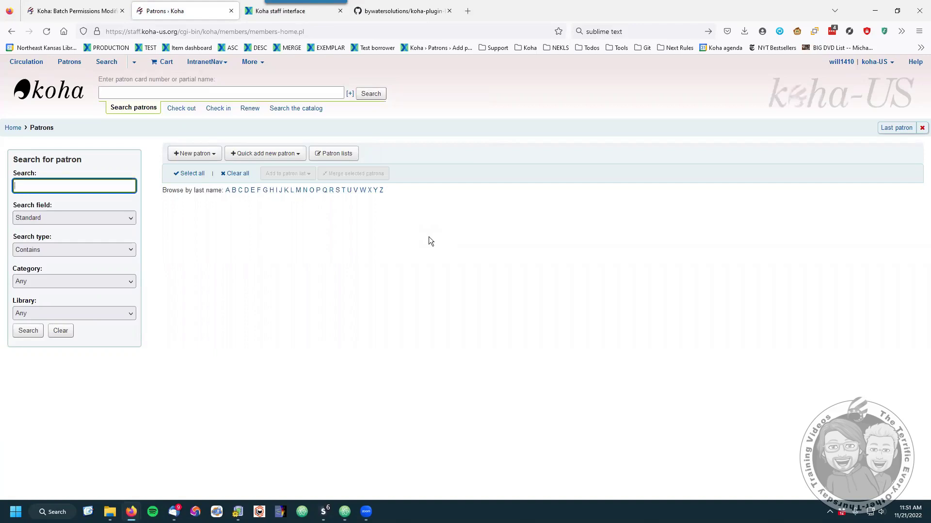
# - Check the first mapping's borrowernumber, then look up the patron "template director" for checkout in another new tab
pyautogui.click(73, 10)
pyautogui.click(28, 267)
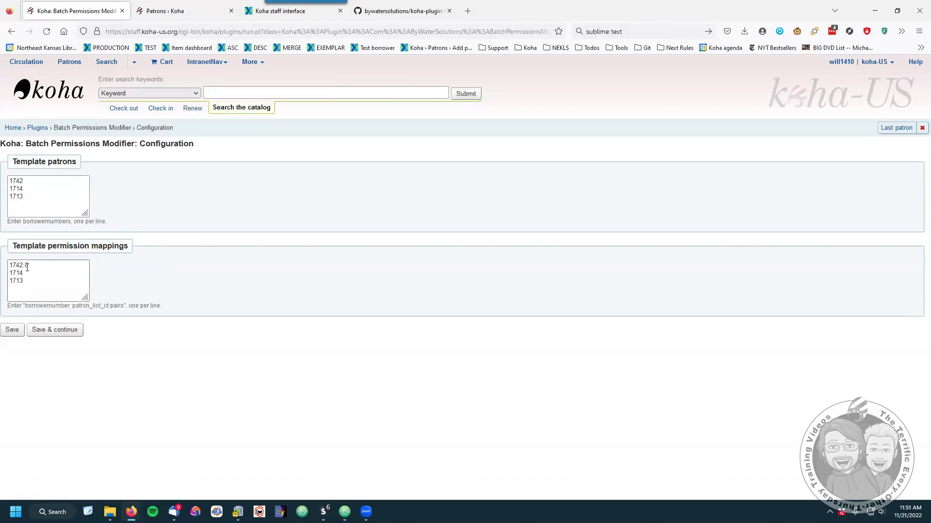
pyautogui.doubleClick(15, 267)
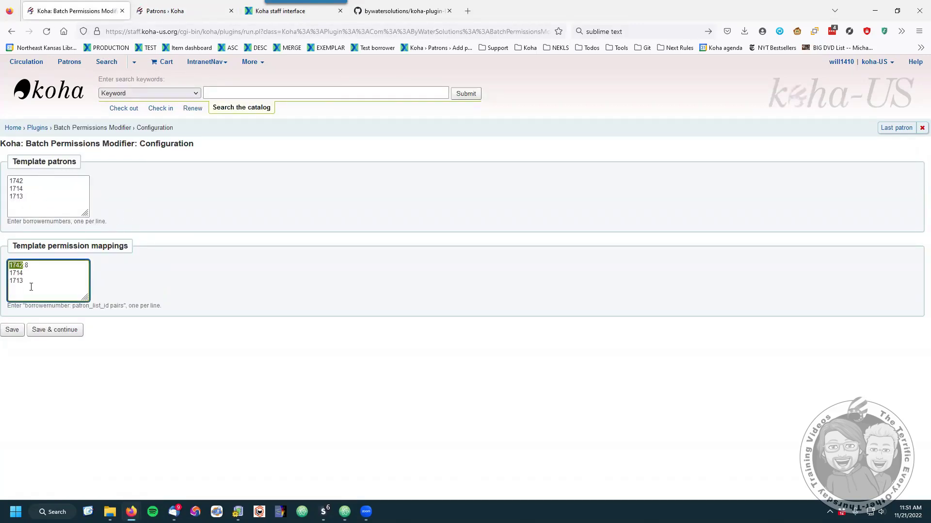
pyautogui.rightClick(43, 96)
pyautogui.click(68, 105)
pyautogui.click(177, 12)
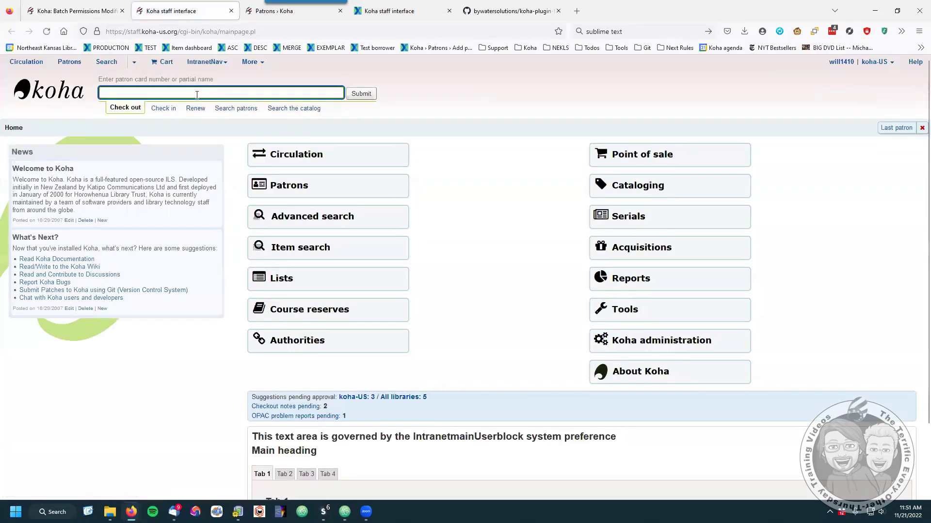
pyautogui.write('template direc')
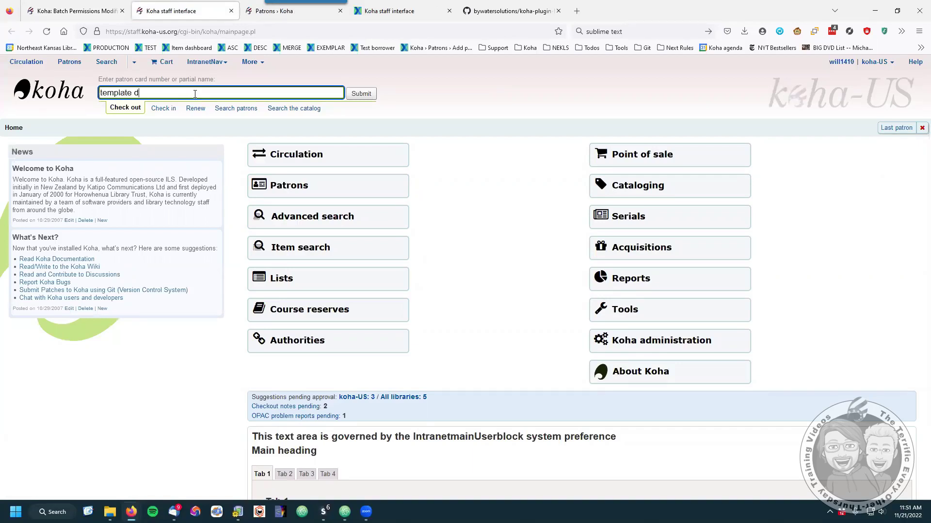
pyautogui.write('tor')
pyautogui.press('Return')
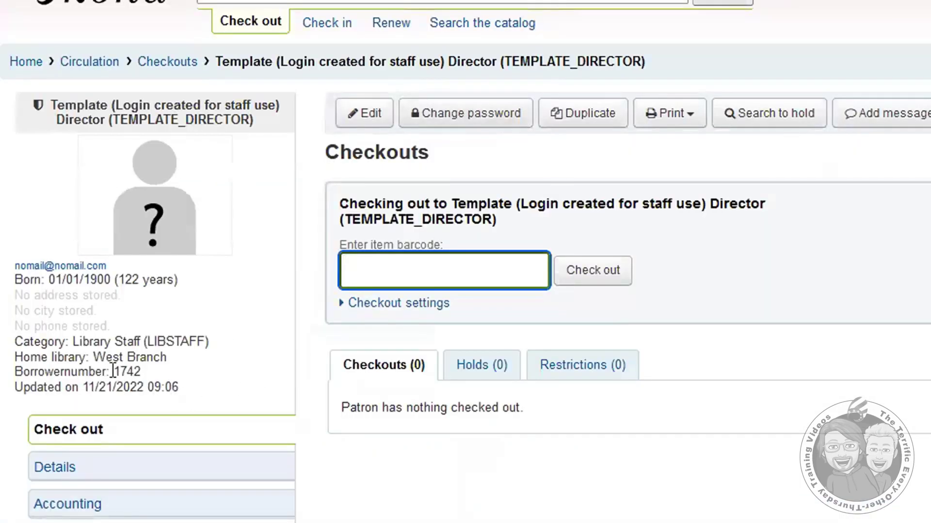
# - Locate the template director's borrowernumber on the checkout page, in the page address and on the patron details page
pyautogui.click(121, 372)
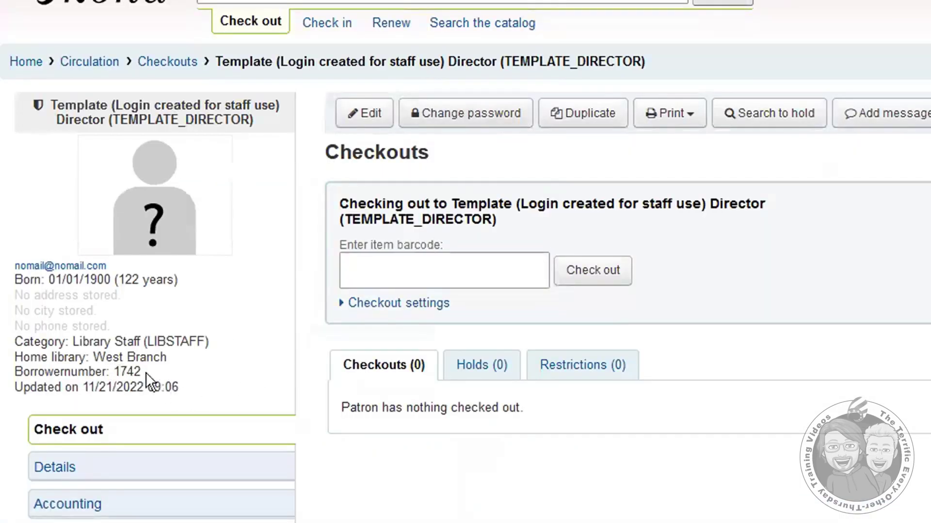
pyautogui.doubleClick(134, 371)
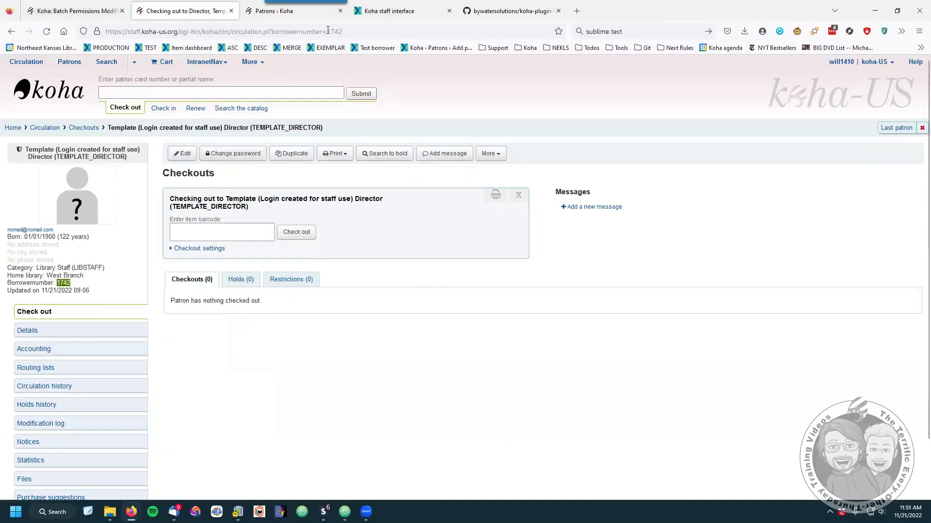
pyautogui.doubleClick(372, 30)
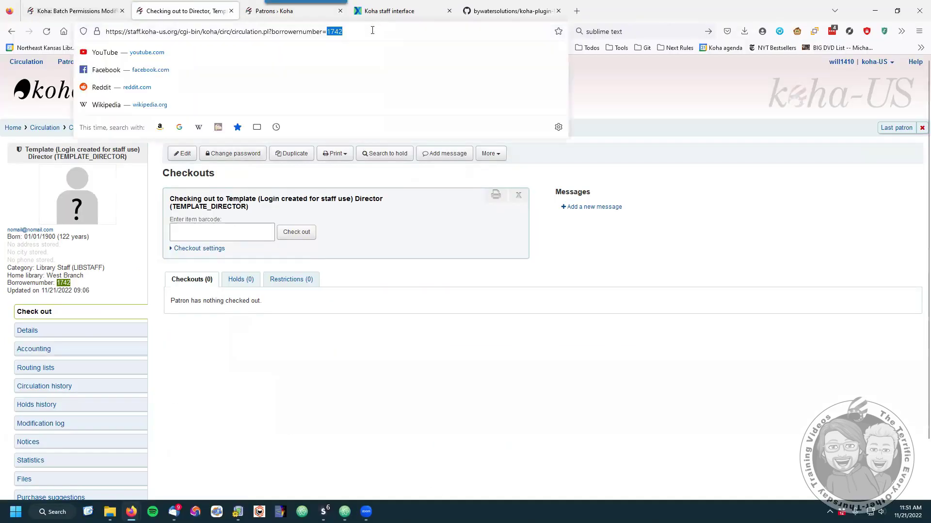
pyautogui.click(426, 353)
pyautogui.click(39, 333)
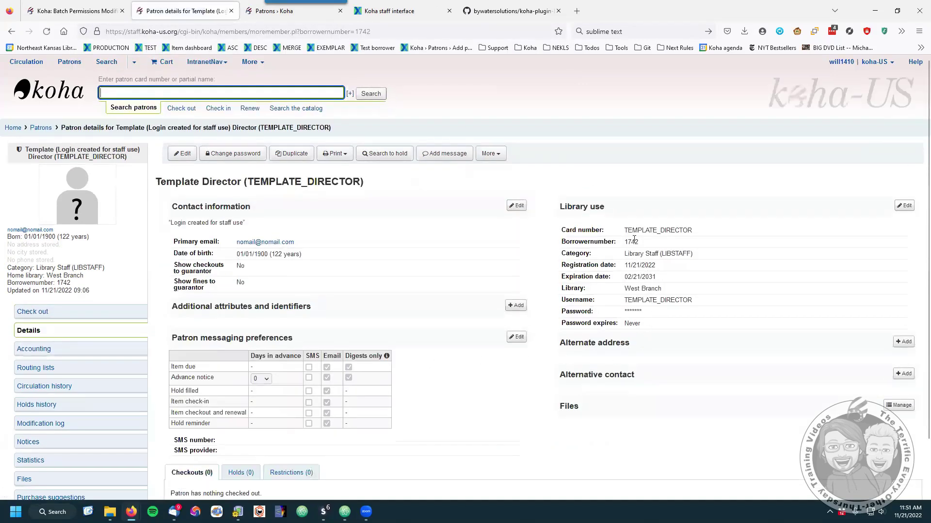
pyautogui.doubleClick(634, 241)
pyautogui.click(656, 241)
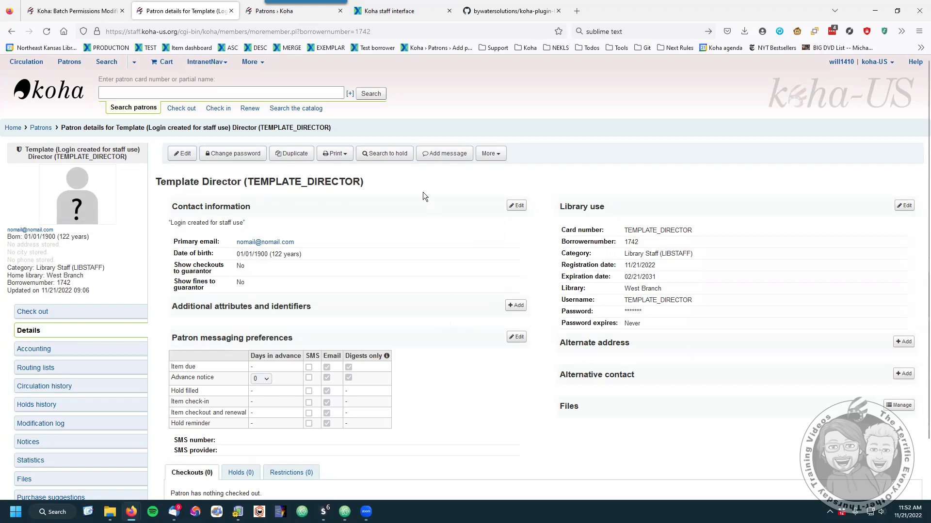
# - Open the "Permissions - Director" patron list and check its patron_list_id in the page address
pyautogui.click(268, 15)
pyautogui.click(339, 153)
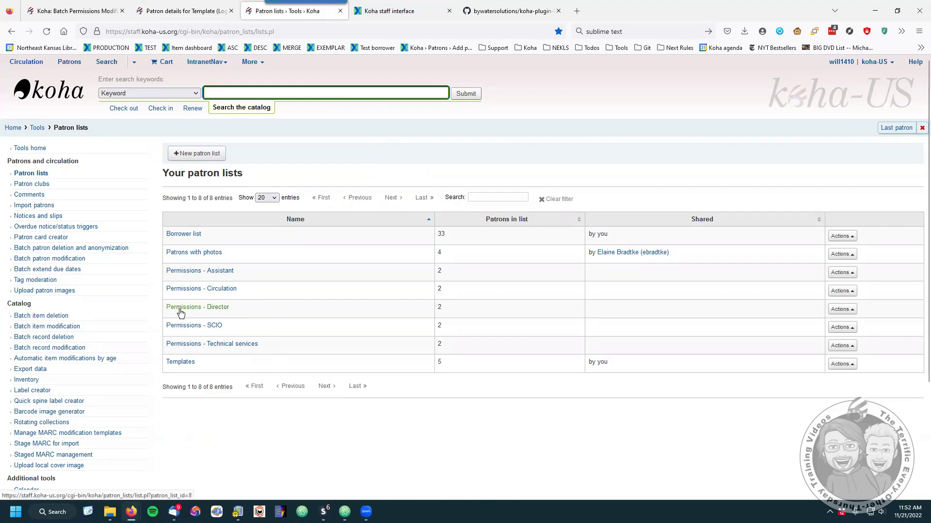
pyautogui.click(220, 309)
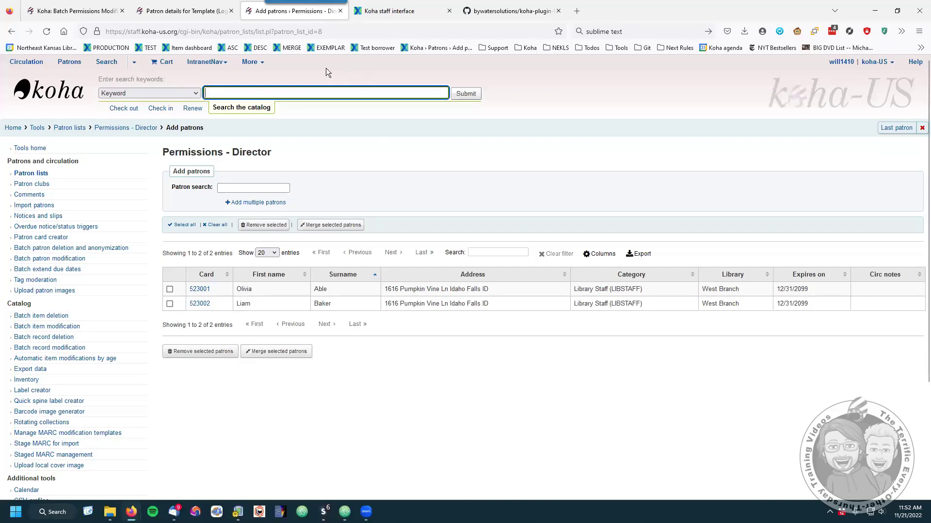
pyautogui.doubleClick(319, 32)
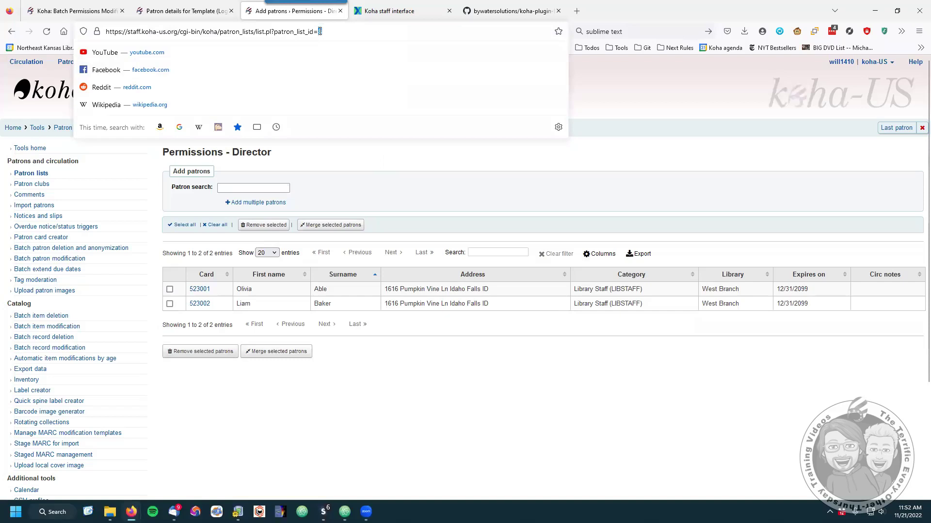
pyautogui.click(355, 265)
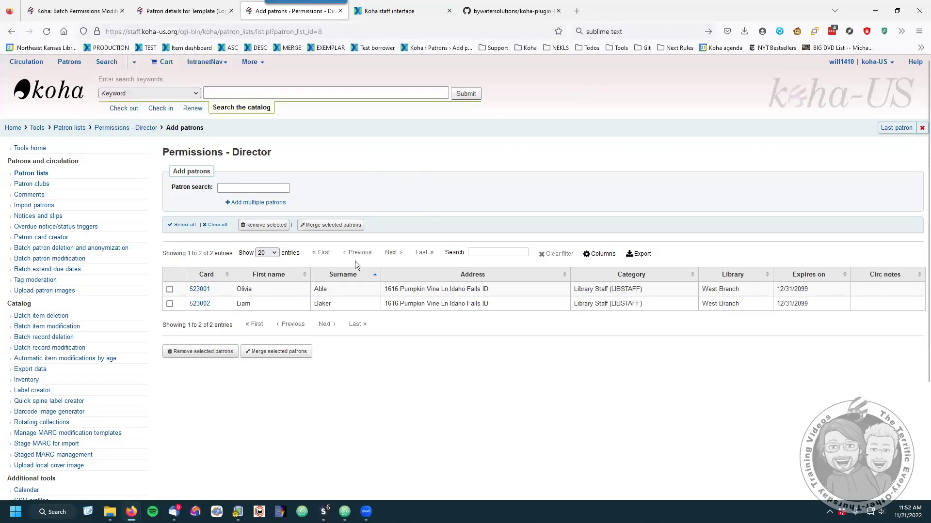
# - Back in the plugin configuration, complete the template permission mappings, pairing the second borrowernumber with patron list 5 and the third with 6
pyautogui.click(185, 9)
pyautogui.click(68, 9)
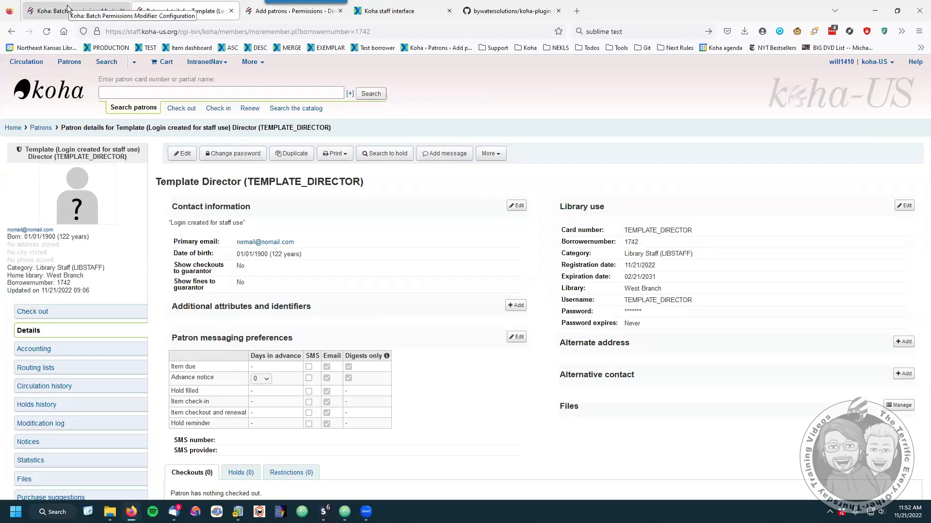
pyautogui.click(37, 273)
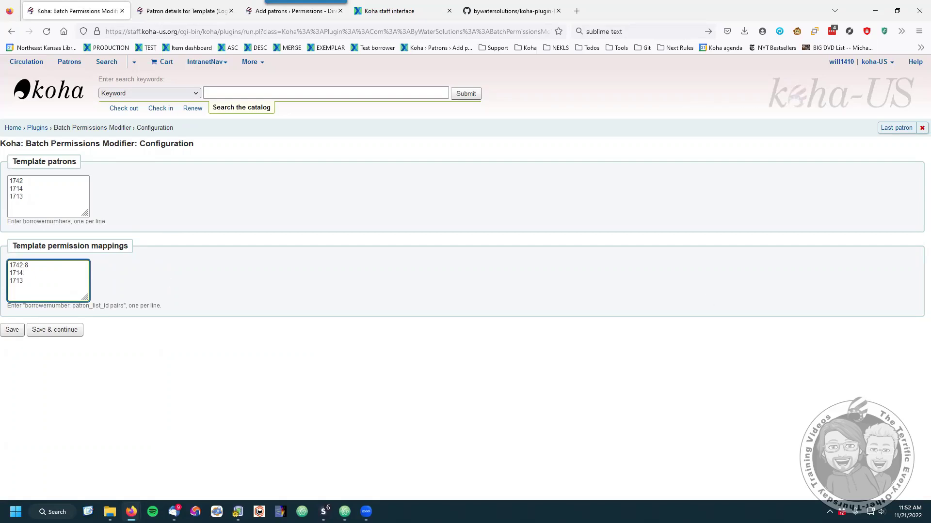
pyautogui.hotkey('alt', 'Tab')
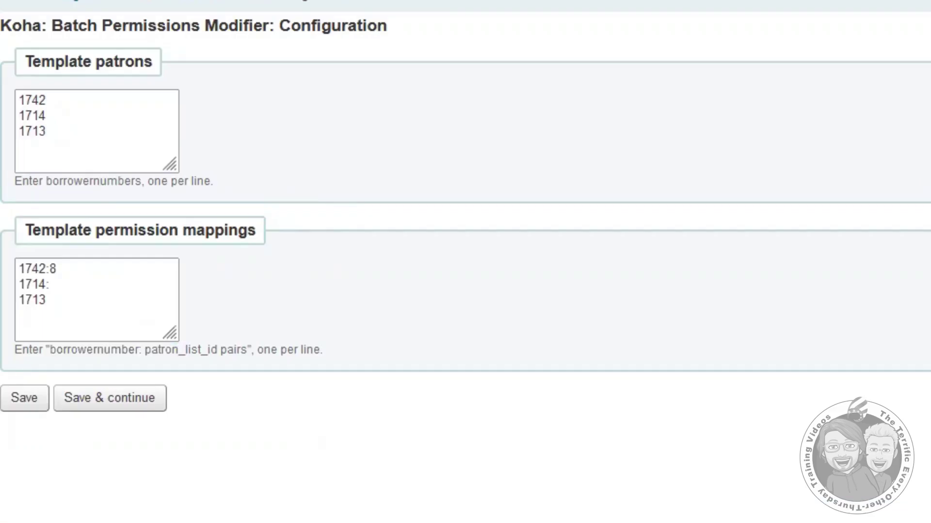
pyautogui.click(72, 284)
pyautogui.write('5')
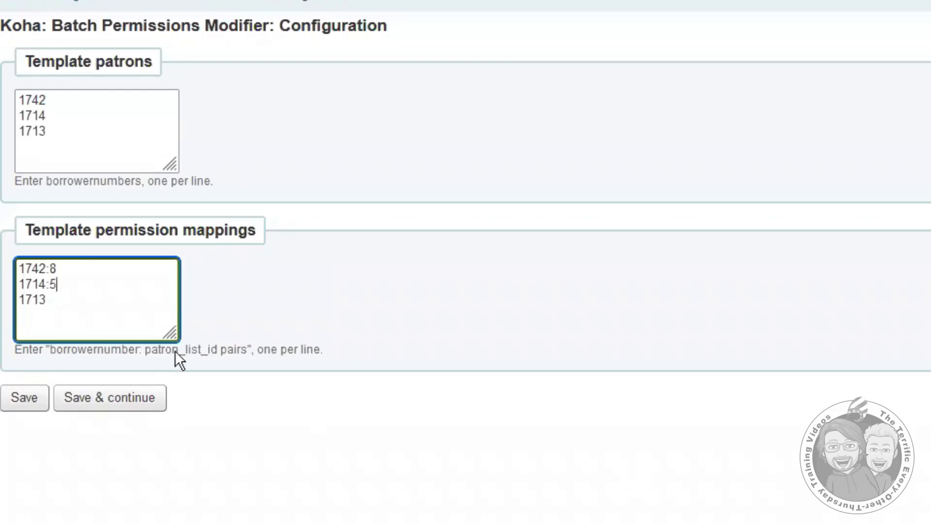
pyautogui.click(64, 301)
pyautogui.write(':')
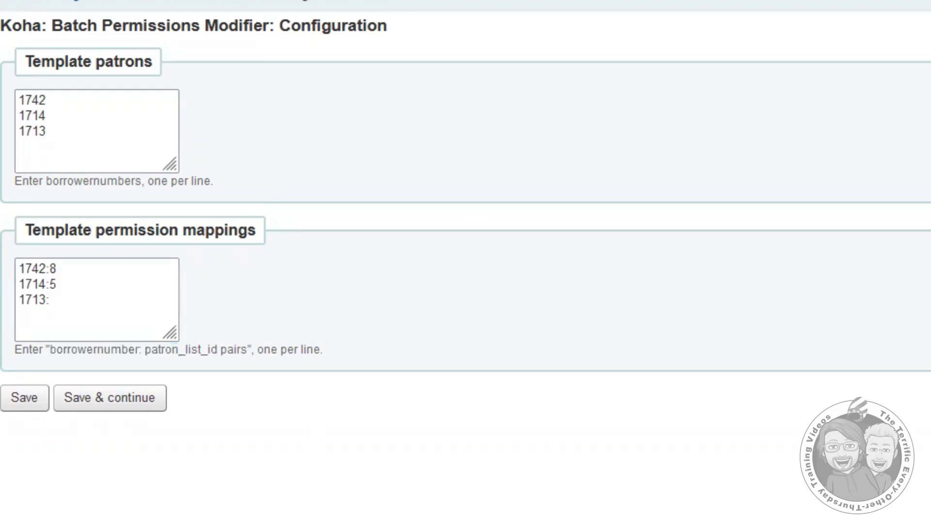
pyautogui.click(71, 298)
pyautogui.write('6')
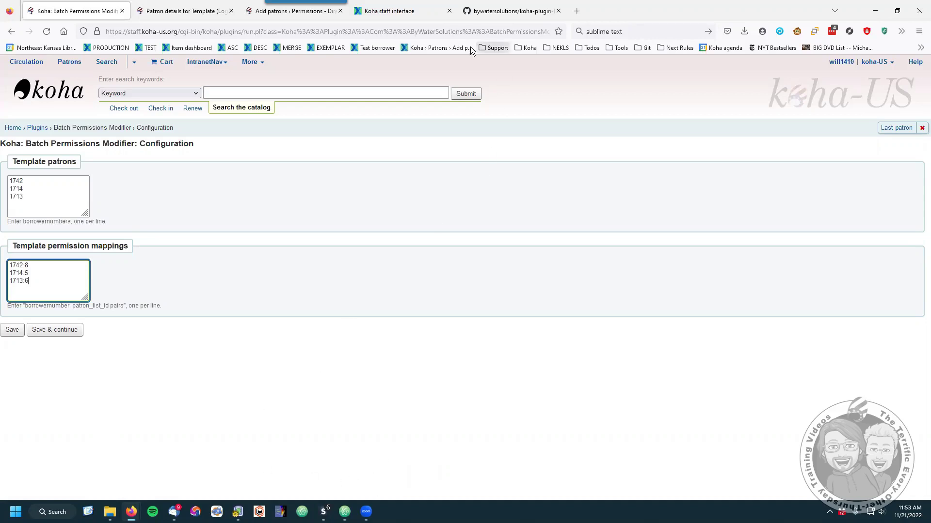
# - Check the open issues of the koha-plugin-batch-permissions-modifier GitHub repository and open a blank new issue form
pyautogui.click(506, 11)
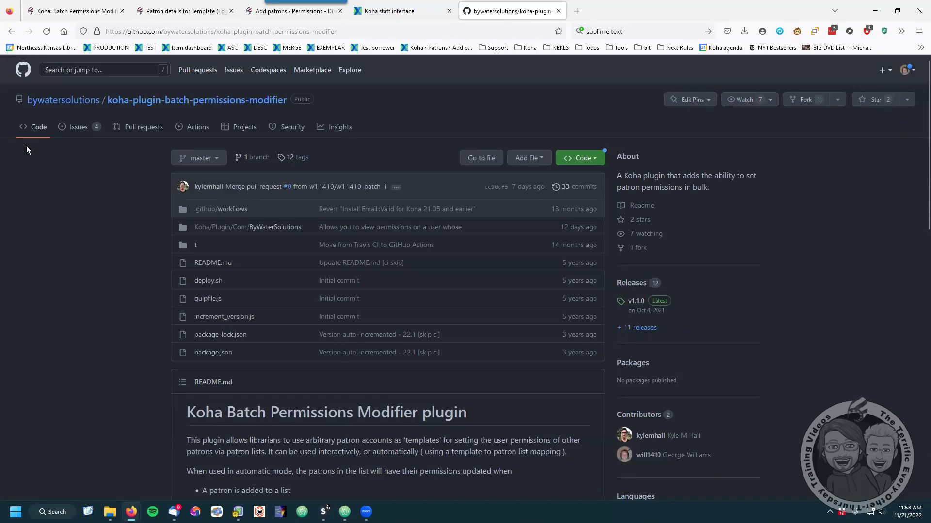
pyautogui.click(78, 128)
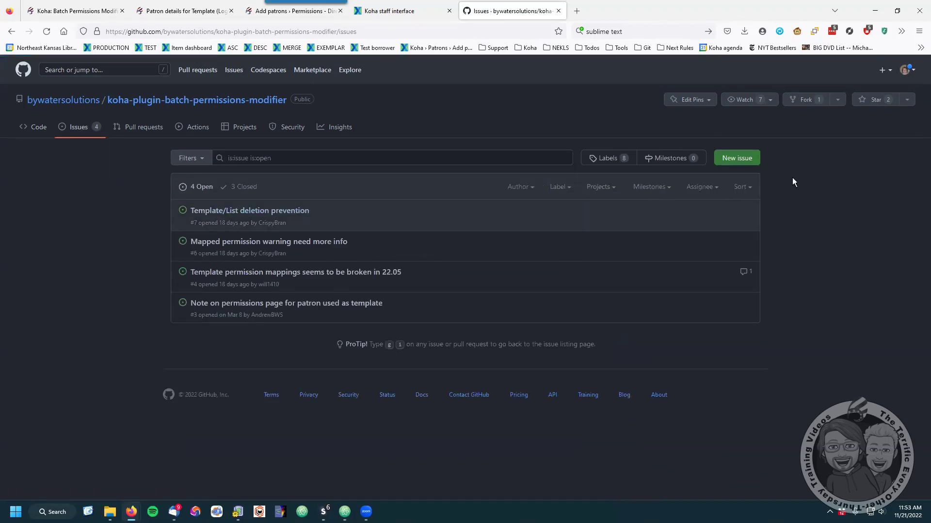
pyautogui.click(737, 158)
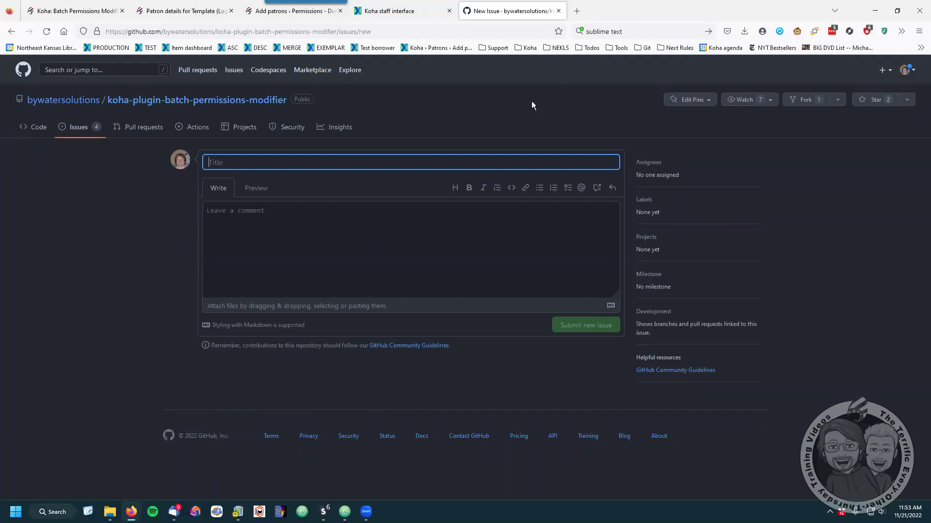
# - Return to the Batch Permissions Modifier configuration and save the template patrons and permission mappings
pyautogui.click(171, 12)
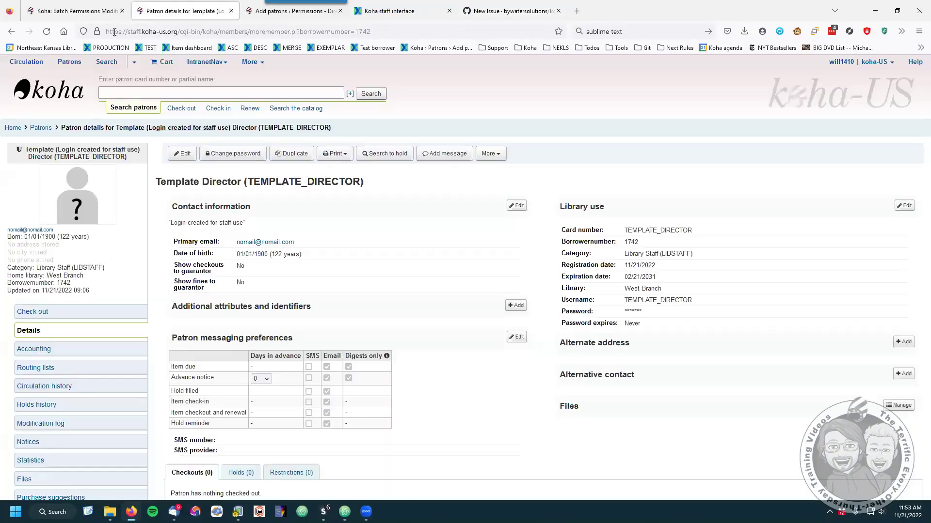
pyautogui.click(68, 11)
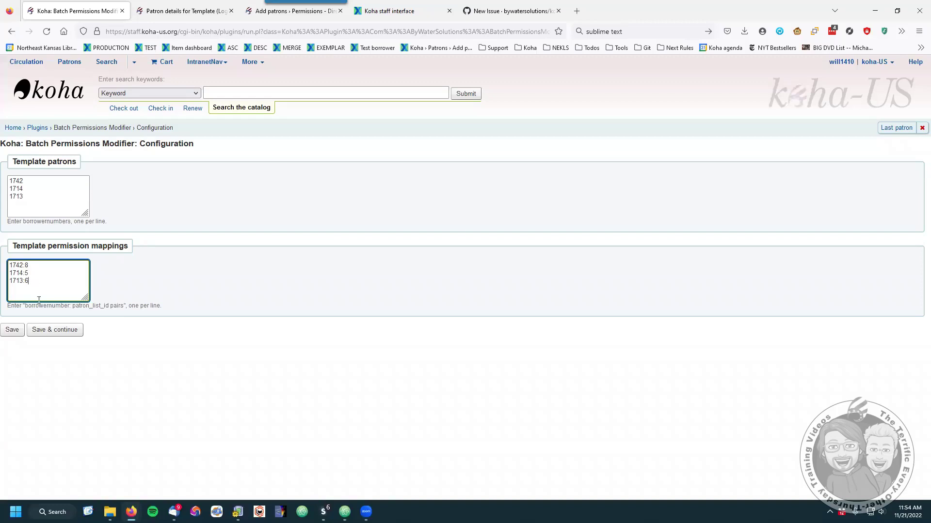
pyautogui.click(13, 331)
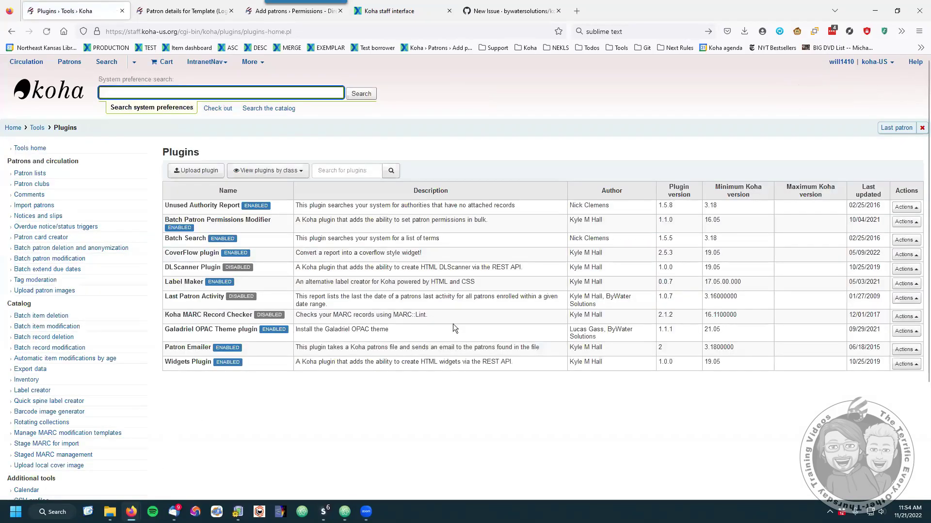
# - In the patron details browser tab, go to the patron lists and open the "Permissions - Director" list
pyautogui.click(173, 13)
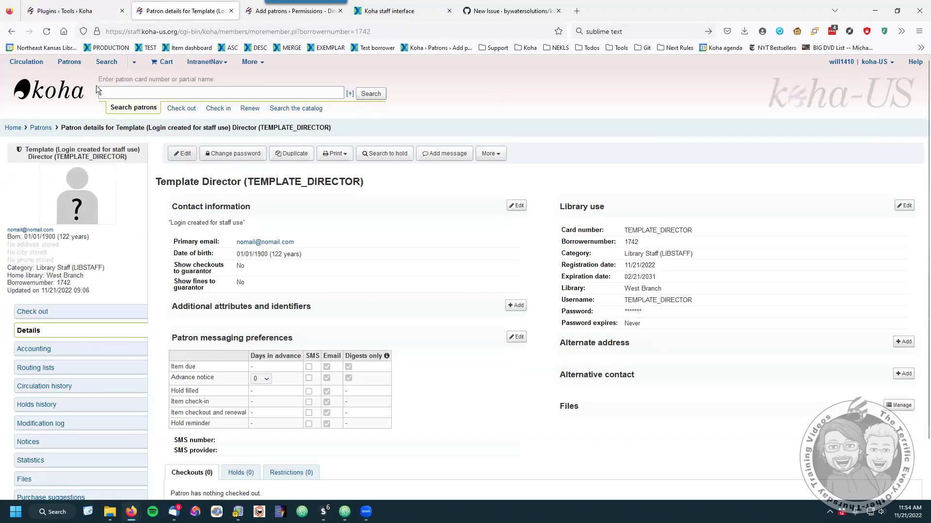
pyautogui.click(68, 62)
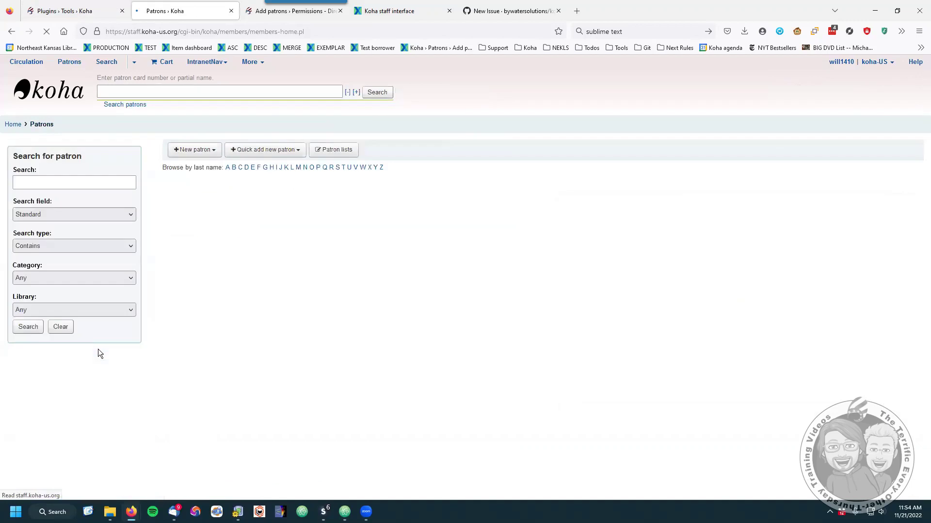
pyautogui.click(321, 159)
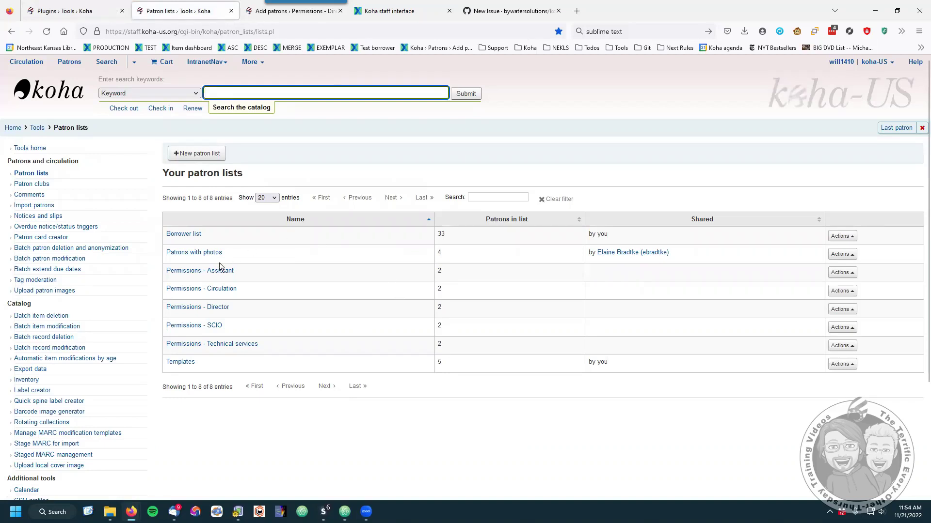
pyautogui.click(215, 308)
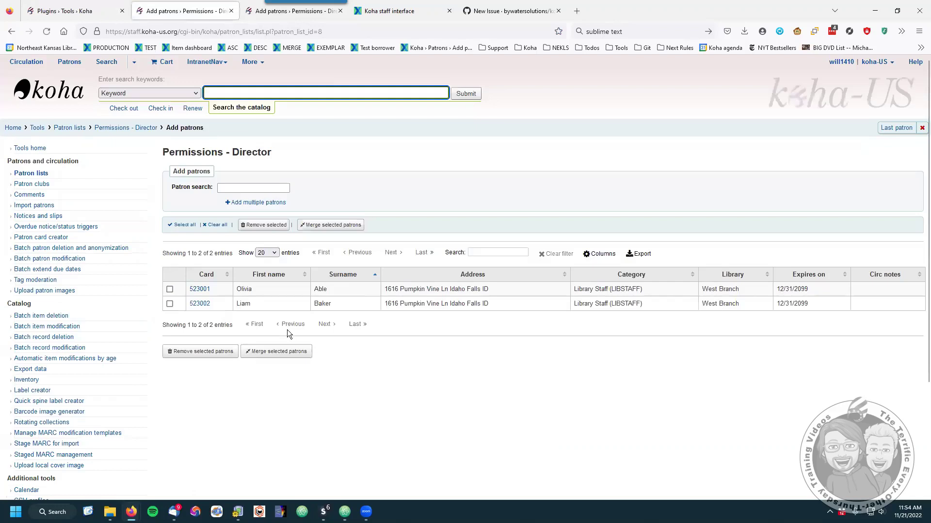
# - Open the first patron in the Director list in a new browser tab and view that patron's permissions page
pyautogui.rightClick(200, 293)
pyautogui.click(223, 300)
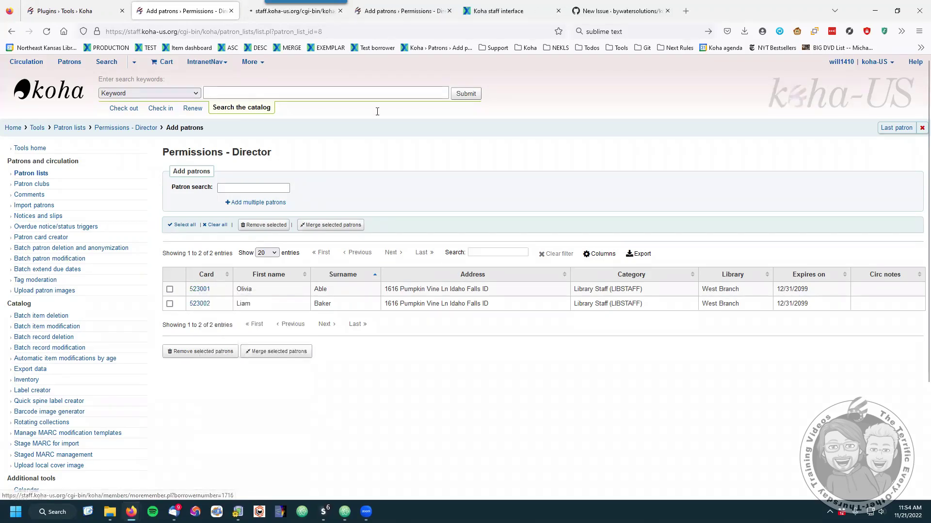
pyautogui.click(299, 13)
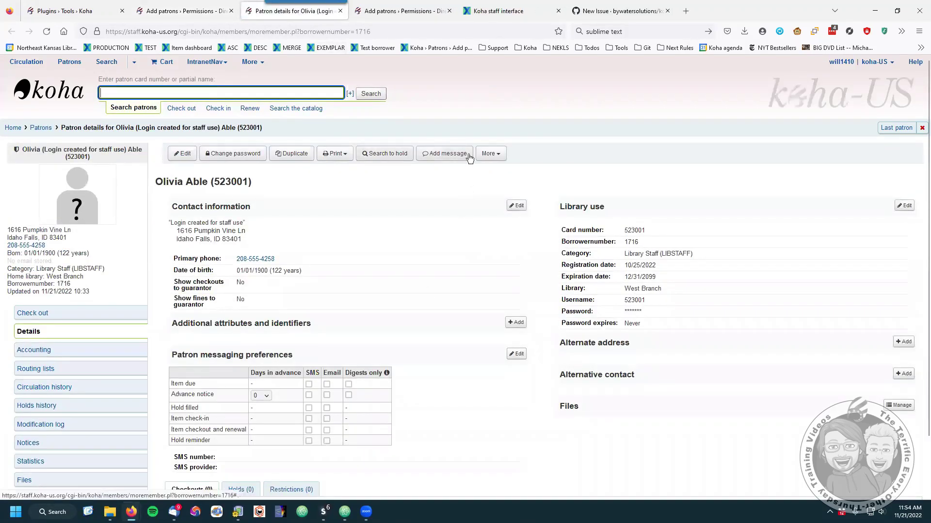
pyautogui.click(490, 153)
pyautogui.click(439, 184)
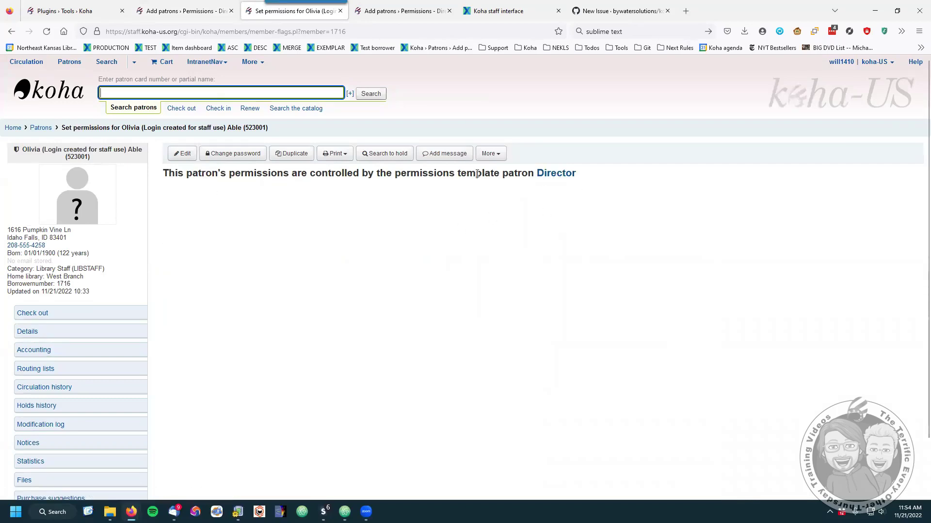
# - Follow the link to the controlling Director template patron and open that template's permission settings
pyautogui.click(561, 177)
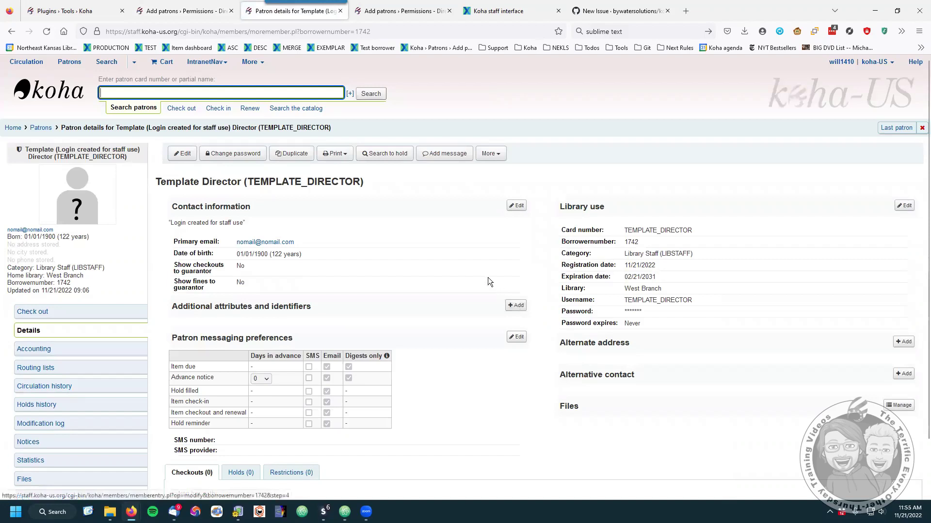
pyautogui.click(166, 12)
pyautogui.click(281, 14)
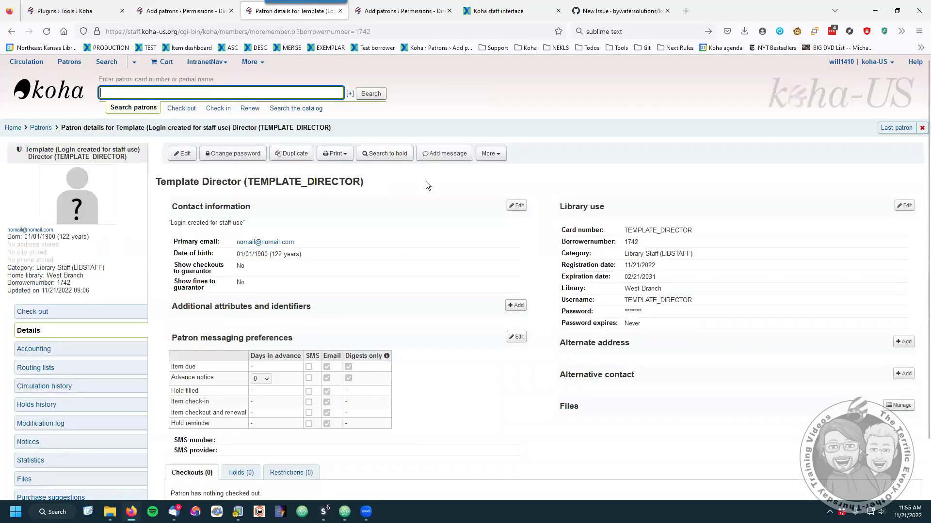
pyautogui.click(498, 158)
pyautogui.click(461, 181)
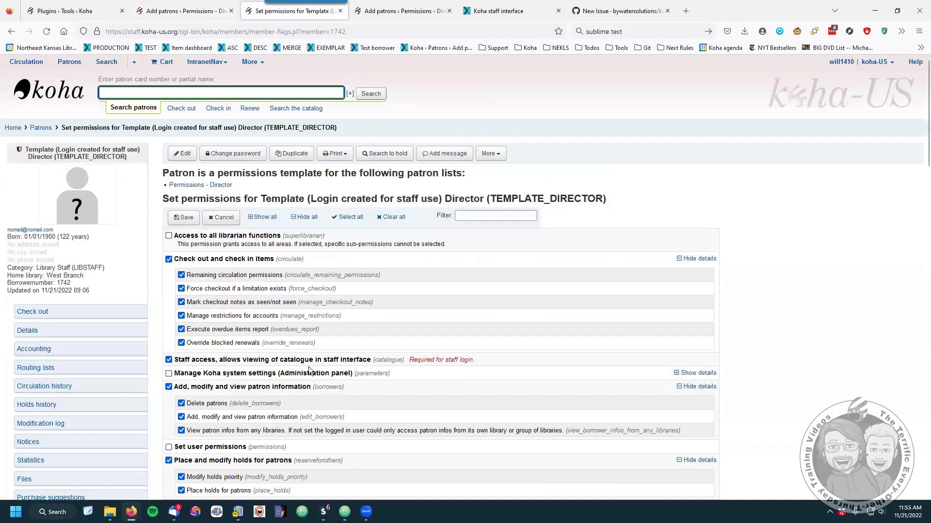
# - Grant the Director template the "Edit authorities" permission, save it, and return to the "Permissions - Director" list
pyautogui.scroll(-10, 307, 366)
pyautogui.scroll(-15, 306, 365)
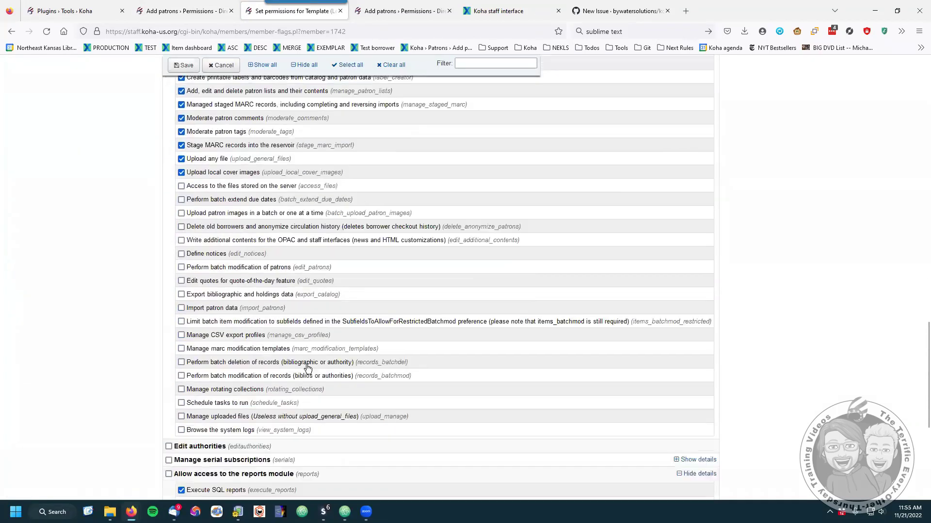
pyautogui.click(168, 182)
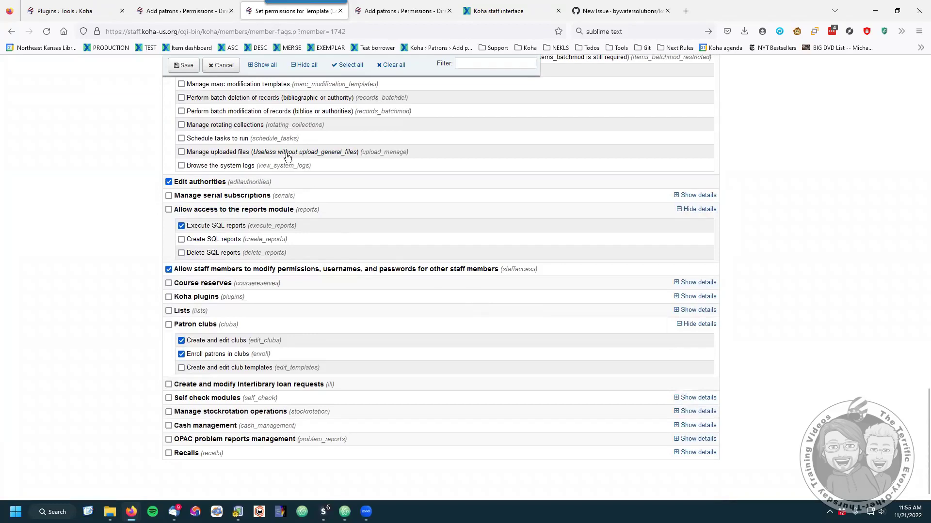
pyautogui.click(184, 65)
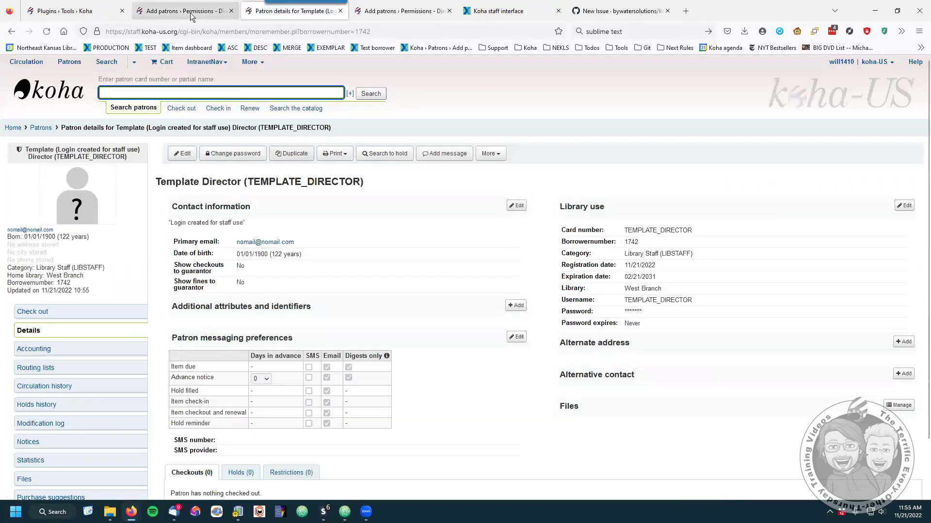
pyautogui.click(187, 10)
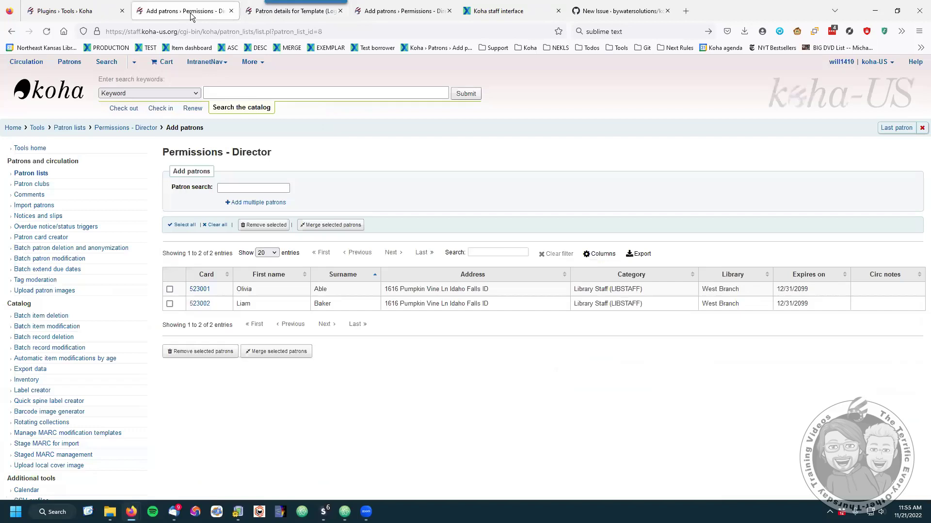
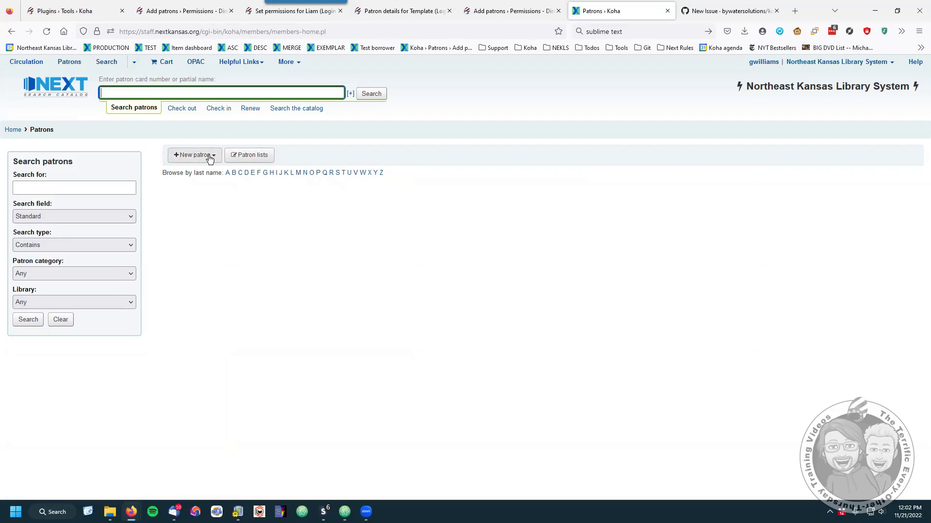
# - In the Northeast Kansas Library System Koha, open the "Frosty Test" patron list and its first patron's details
pyautogui.click(256, 160)
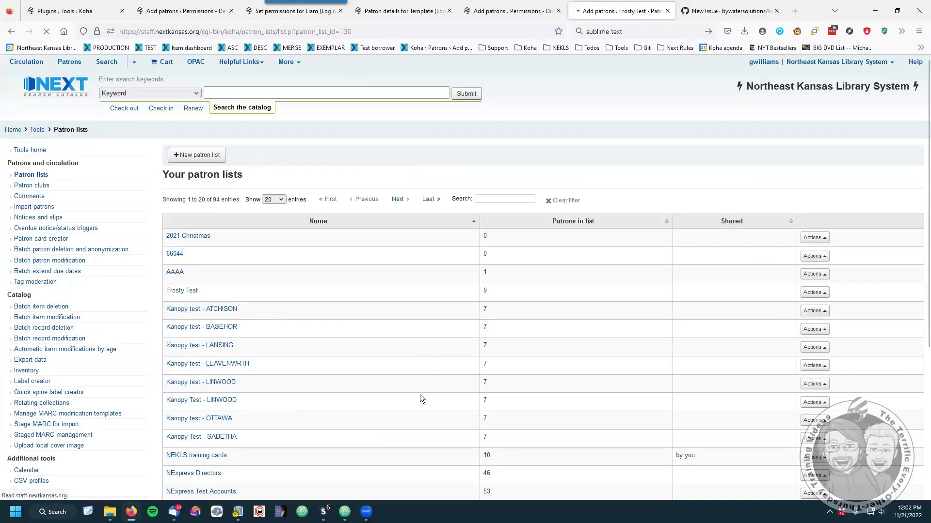
pyautogui.scroll(-3, 408, 386)
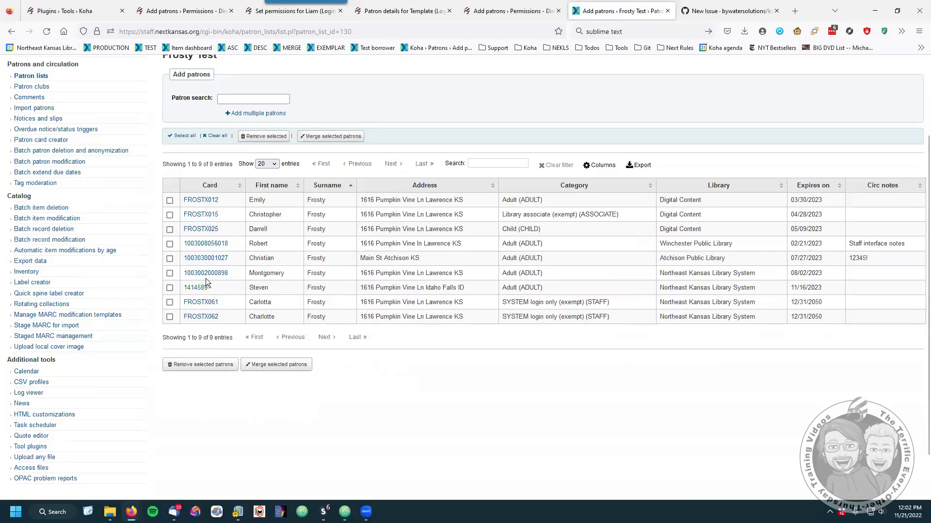
pyautogui.click(203, 200)
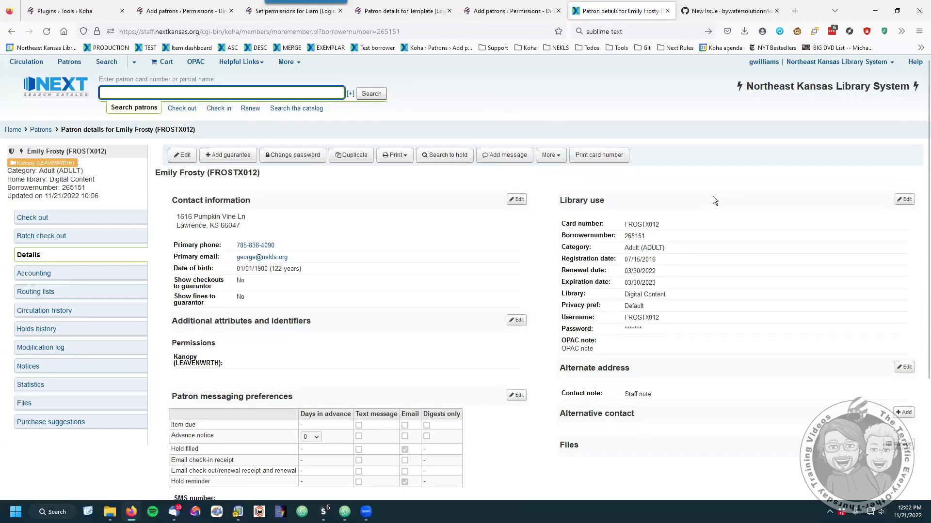
# - Open this patron's permissions page and examine the controlling template and the list of permissions shown there
pyautogui.click(551, 156)
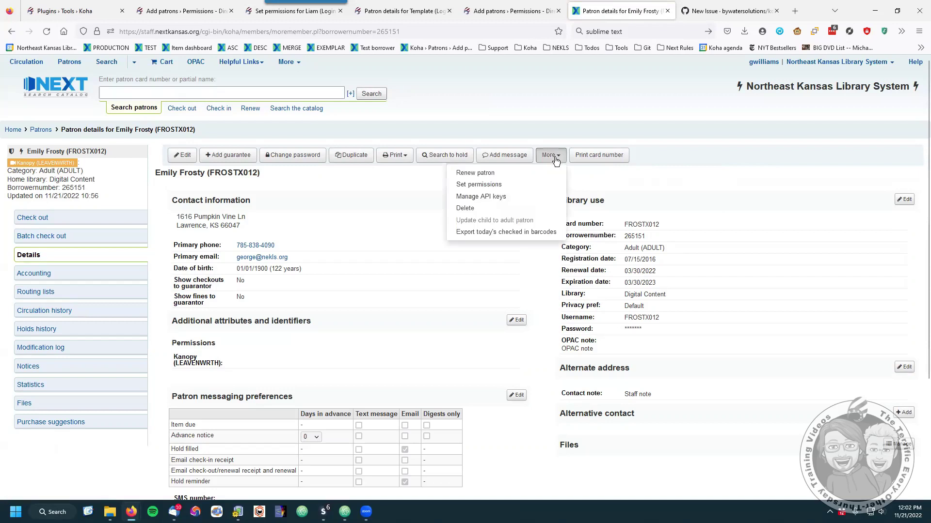
pyautogui.click(485, 185)
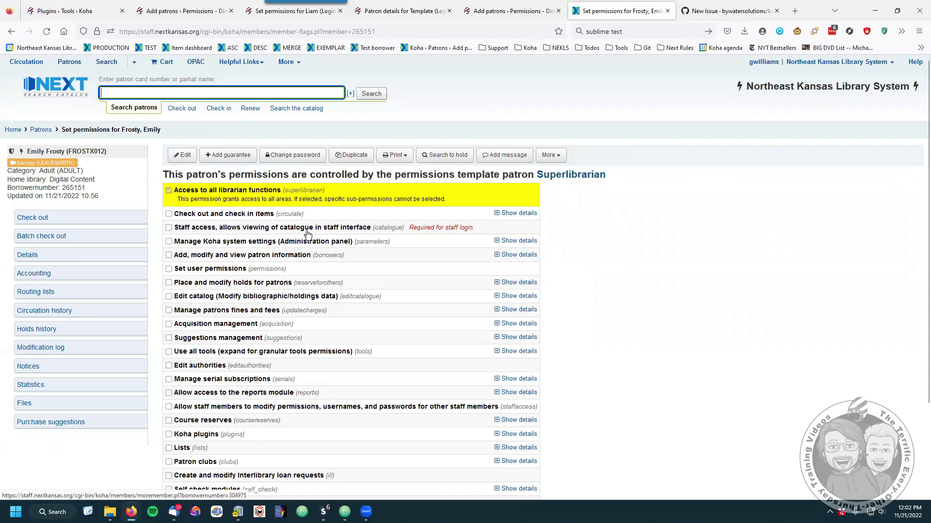
pyautogui.click(206, 282)
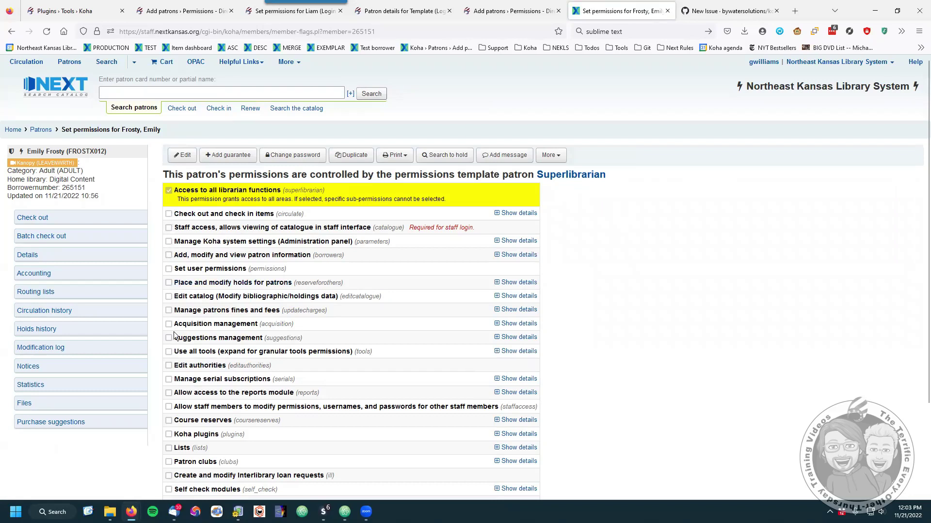
pyautogui.scroll(-3, 170, 407)
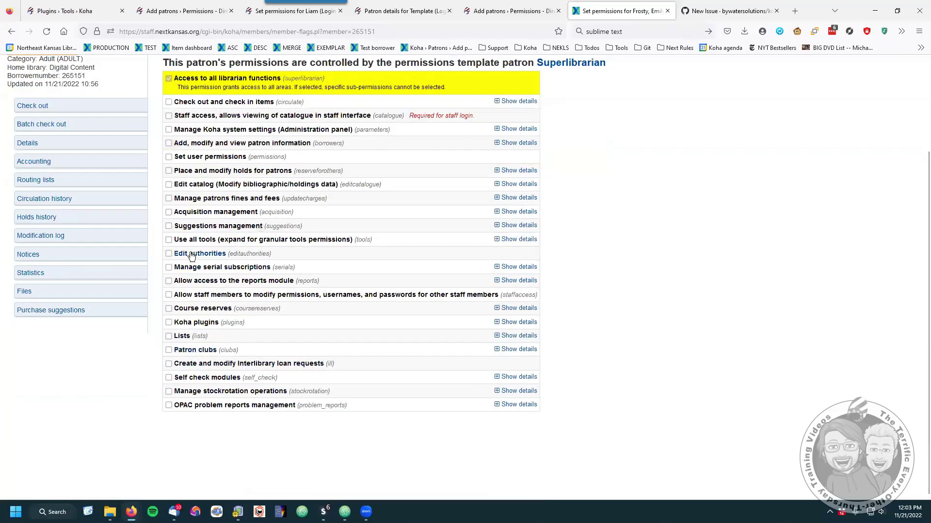
pyautogui.scroll(3, 432, 219)
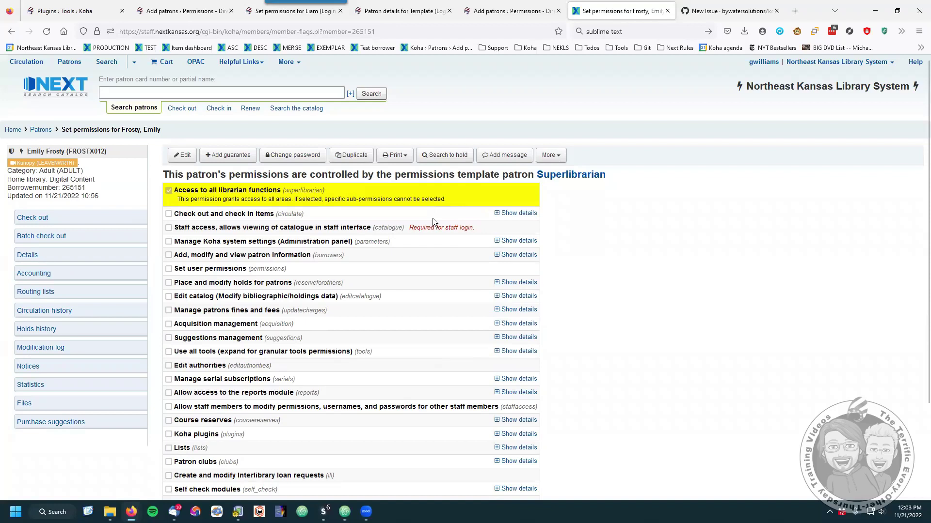
# - Open the controlling Superlibrarian template in a separate tab, try to apply the assistant permission set to it, and save
pyautogui.rightClick(573, 176)
pyautogui.click(590, 185)
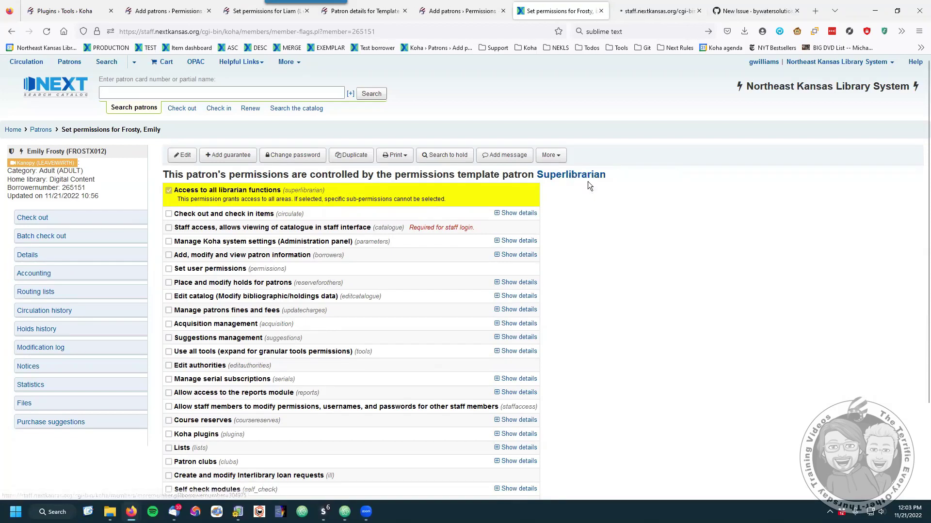
pyautogui.click(642, 12)
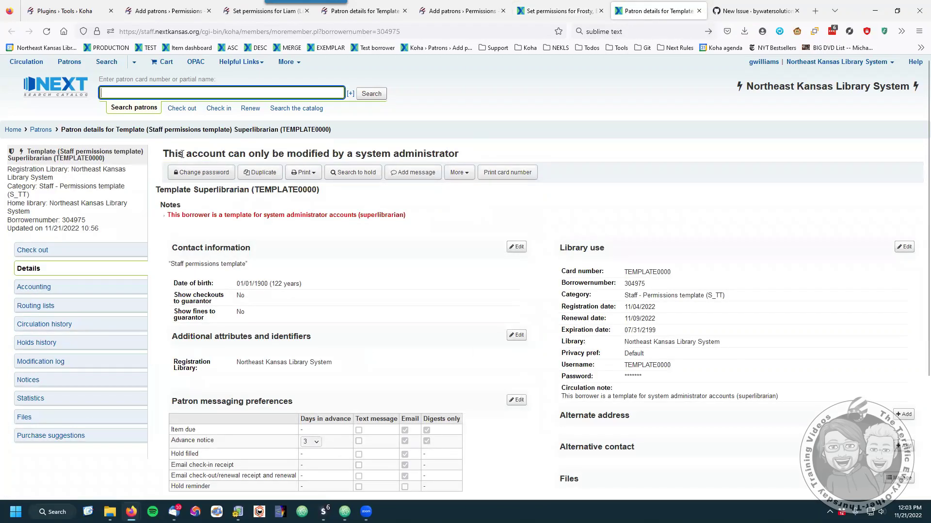
pyautogui.click(466, 173)
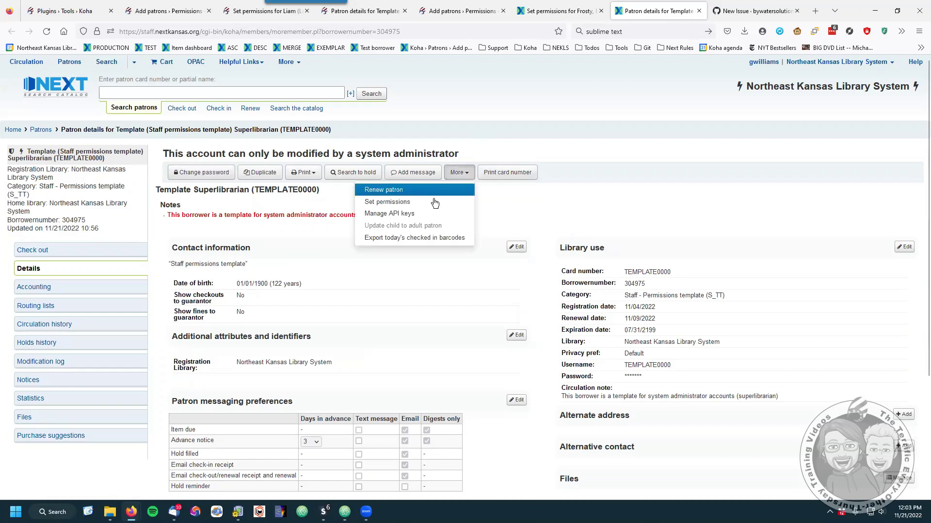
pyautogui.click(420, 203)
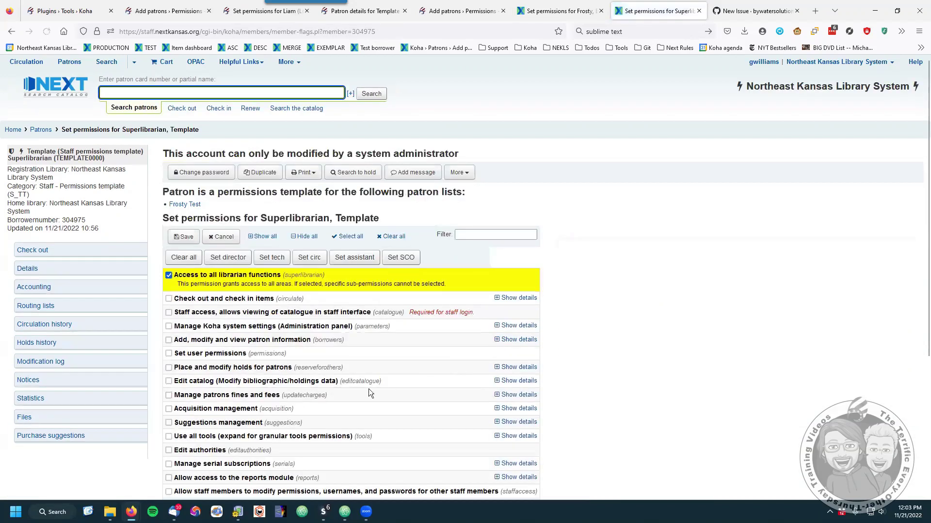
pyautogui.click(356, 262)
pyautogui.click(183, 237)
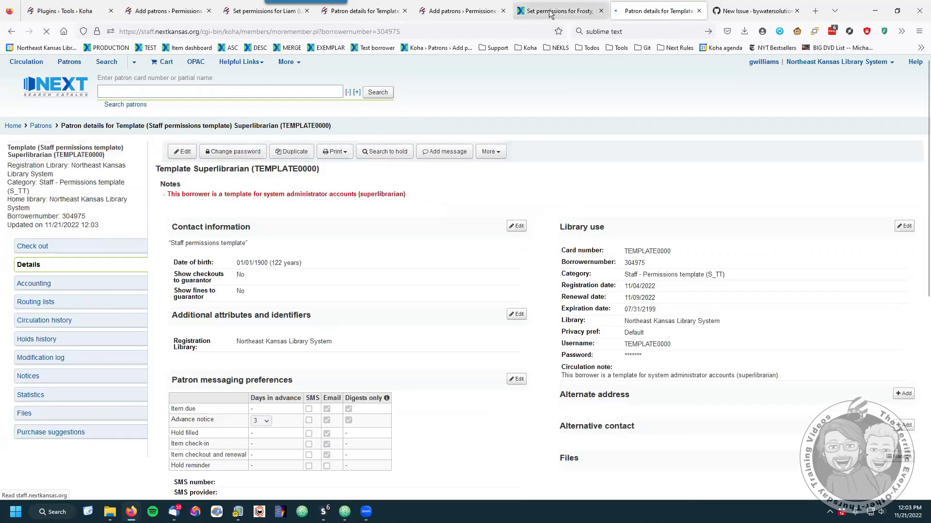
# - Return to the listed patron's record, reload it through the checkout page, and examine its permissions list
pyautogui.click(557, 11)
pyautogui.click(48, 222)
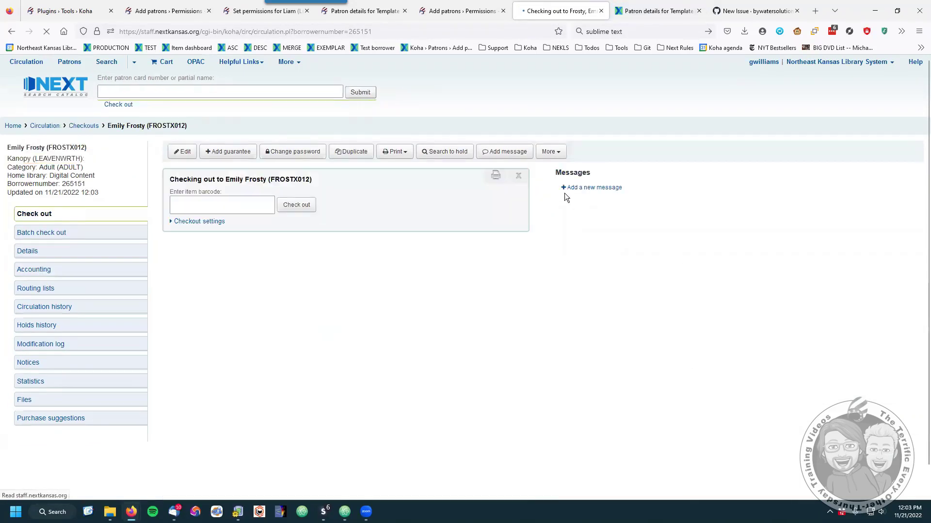
pyautogui.click(551, 155)
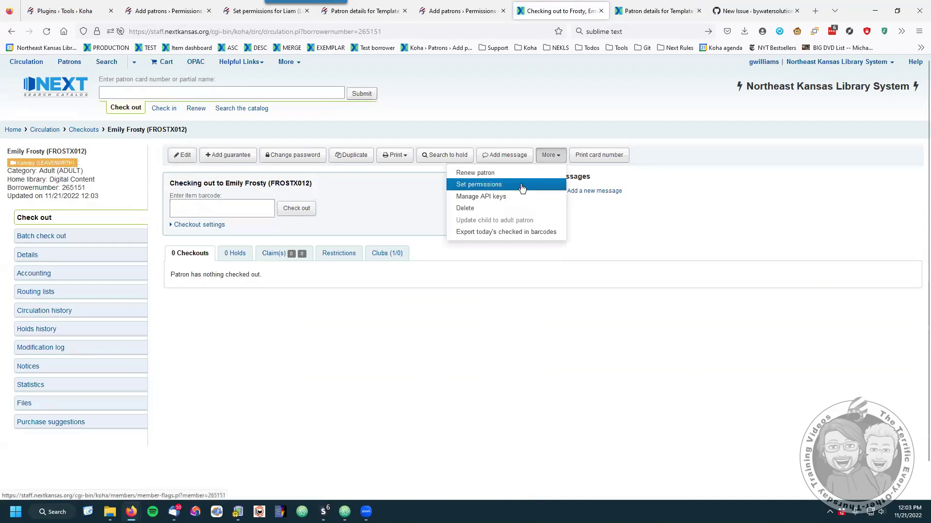
pyautogui.click(523, 186)
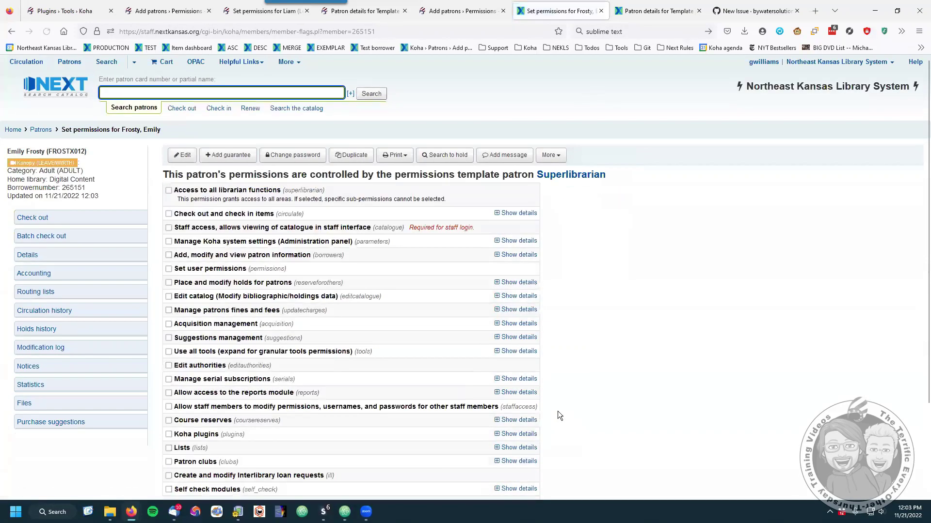
pyautogui.scroll(-2, 568, 384)
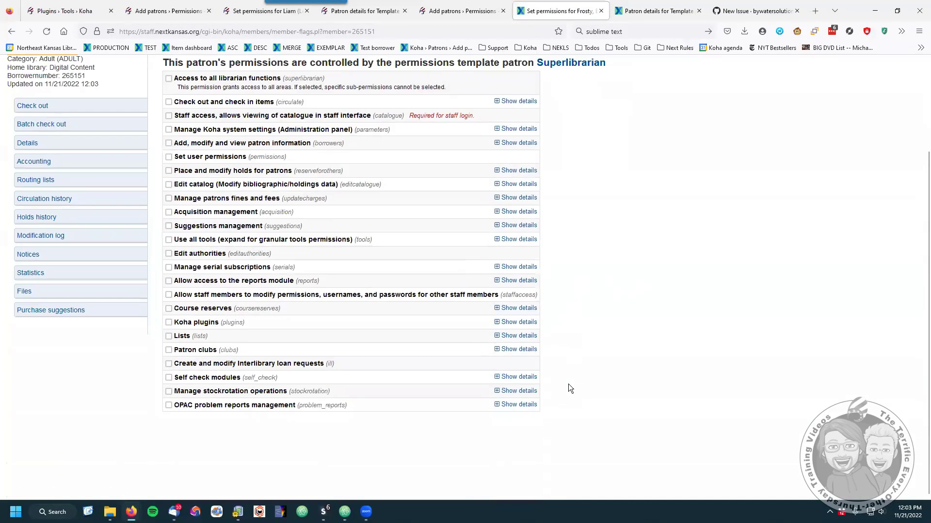
pyautogui.scroll(2, 567, 384)
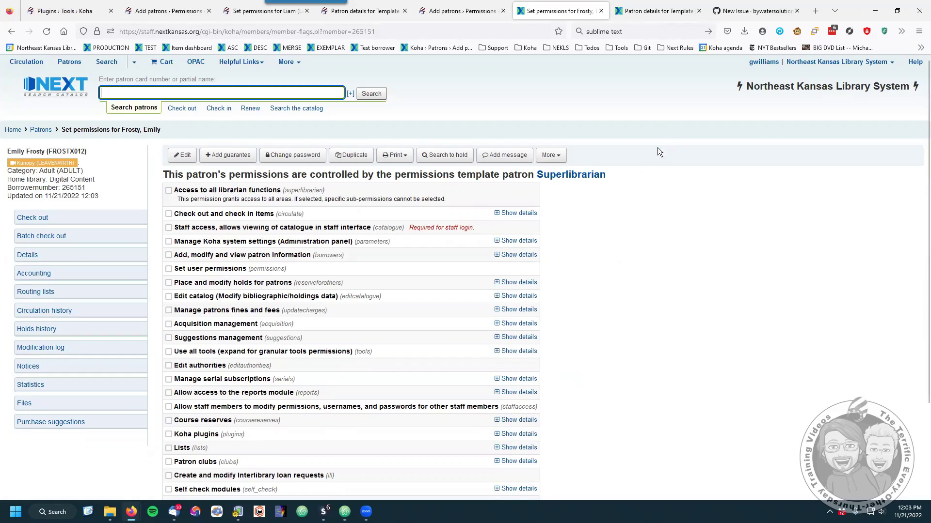
# - From the patron's controlling template link, open the Superlibrarian permissions, clear them all, apply the assistant permission set, and save
pyautogui.click(574, 177)
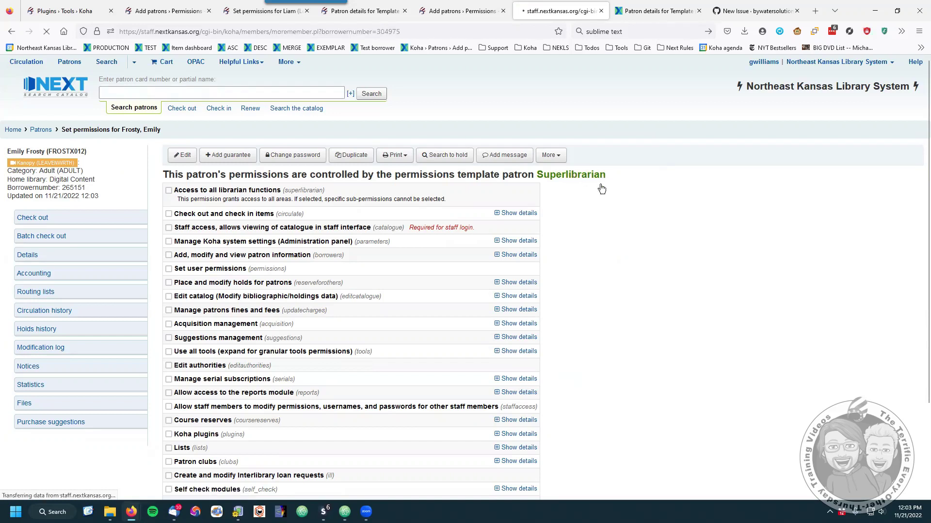
pyautogui.click(459, 172)
pyautogui.click(429, 206)
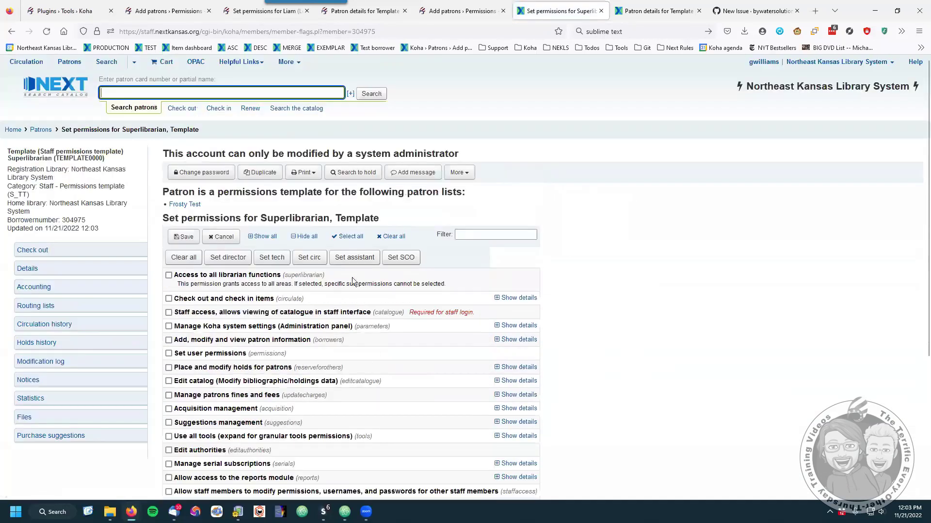
pyautogui.click(182, 258)
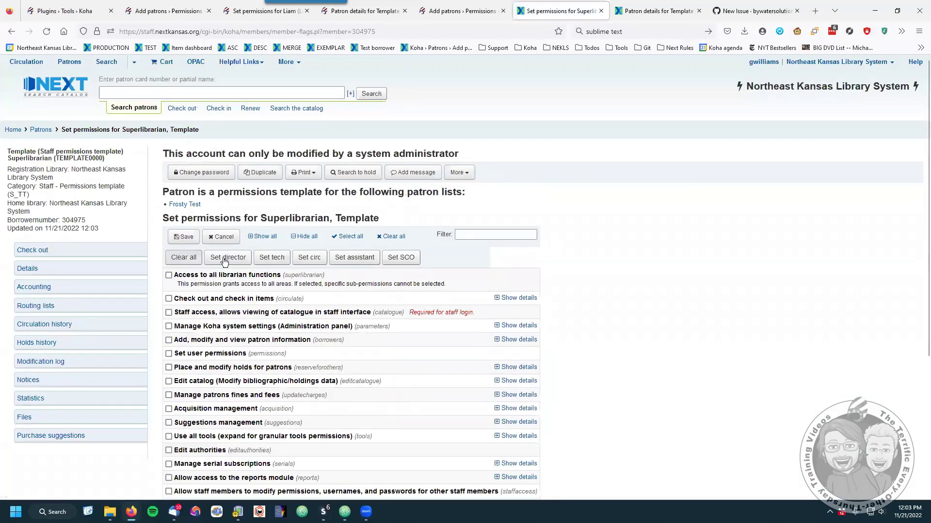
pyautogui.click(352, 259)
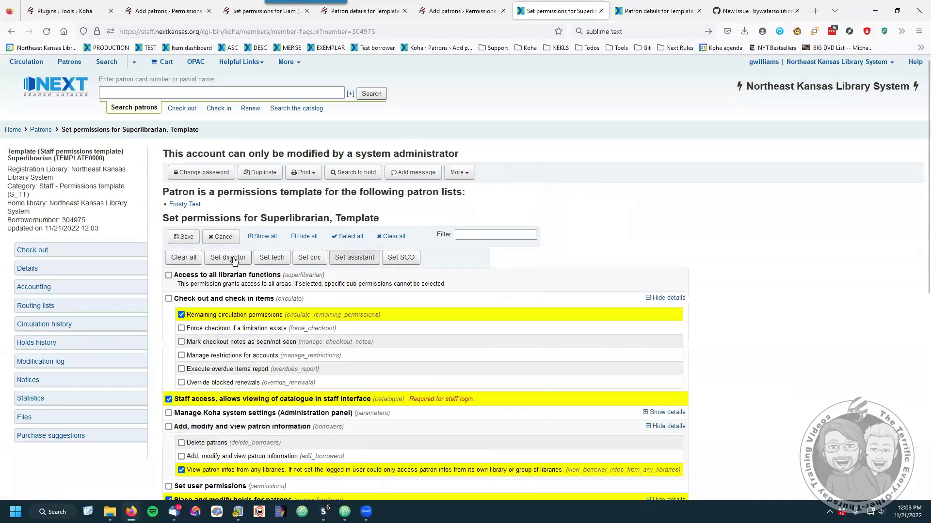
pyautogui.click(179, 237)
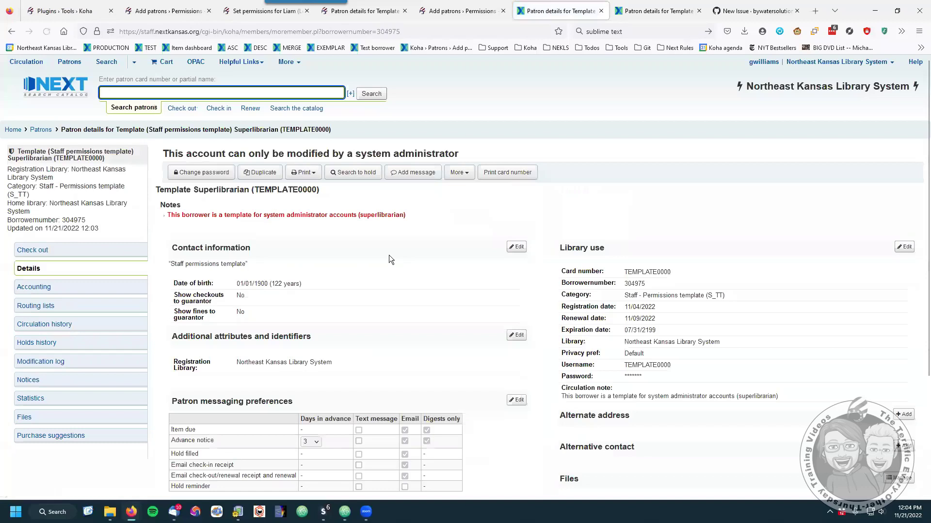
# - Reload the Superlibrarian template's details in its other tab and review the full list of its saved permissions
pyautogui.click(655, 11)
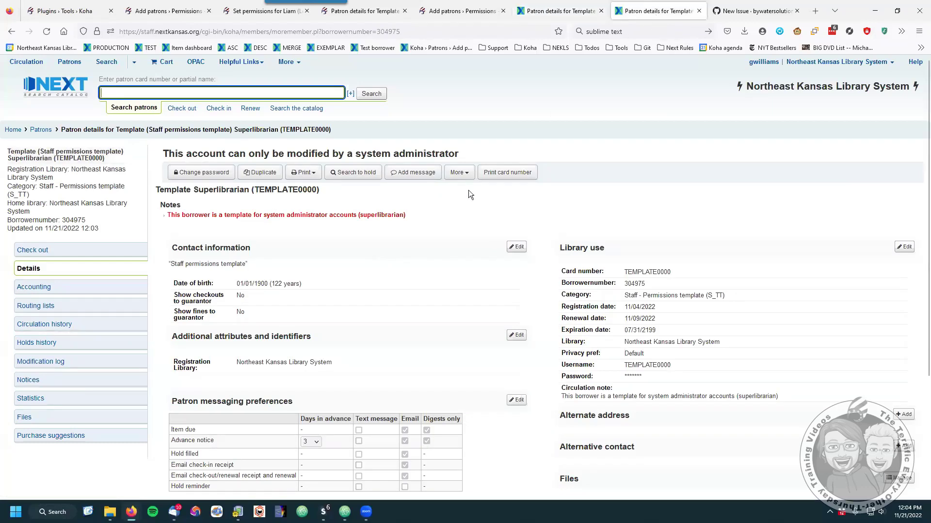
pyautogui.click(27, 268)
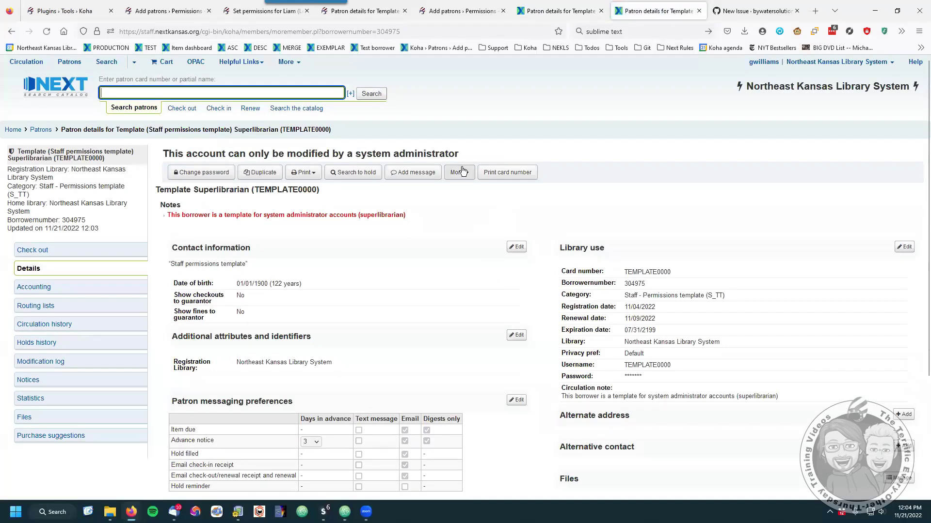
pyautogui.click(461, 172)
pyautogui.click(425, 201)
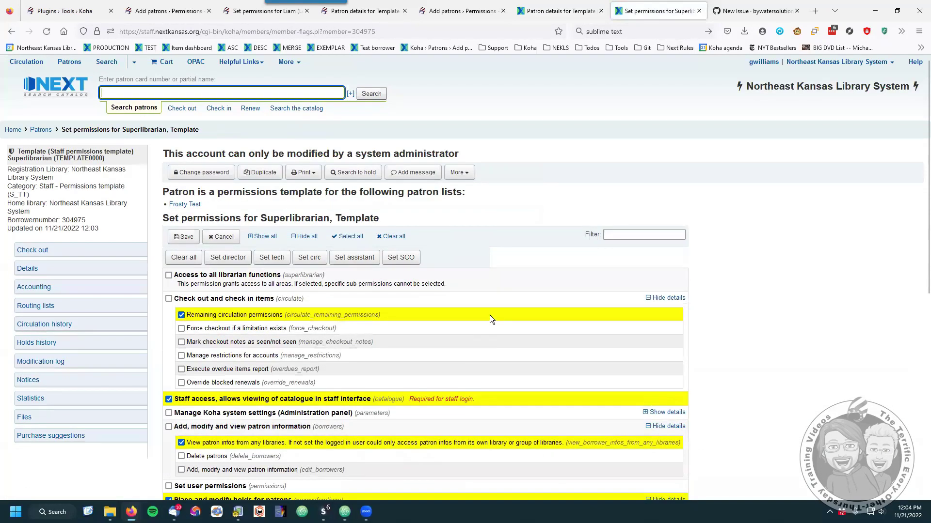
pyautogui.scroll(-7, 490, 316)
pyautogui.scroll(6, 521, 334)
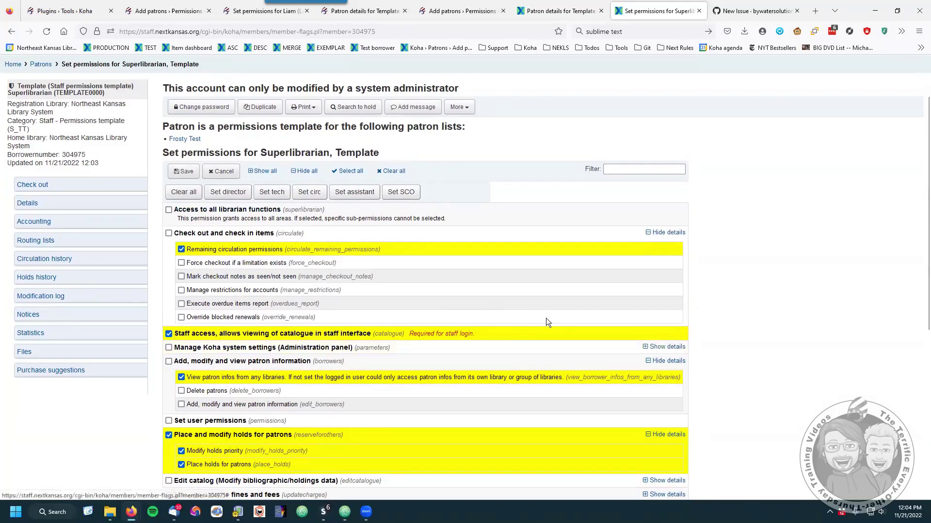
pyautogui.scroll(2, 544, 317)
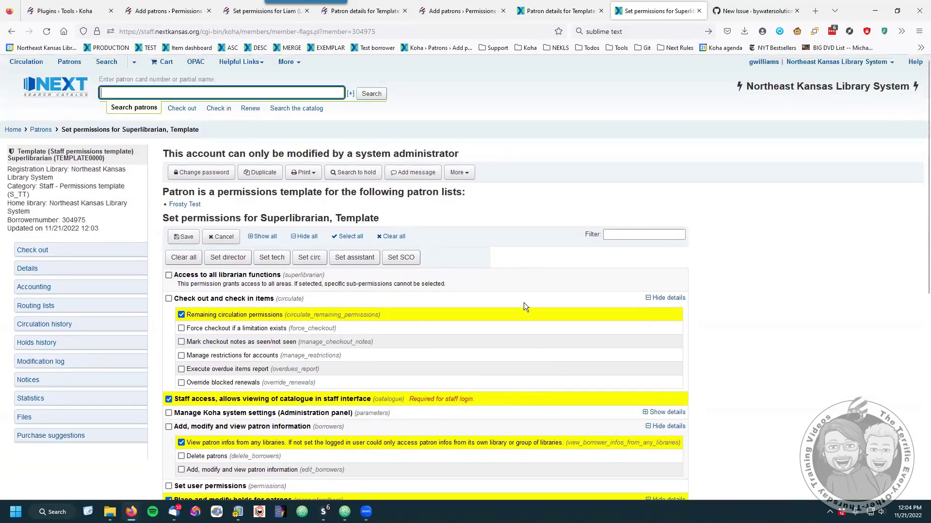
# - Follow the template's link to the "Frosty Test" list and check the first patron's permissions
pyautogui.click(580, 11)
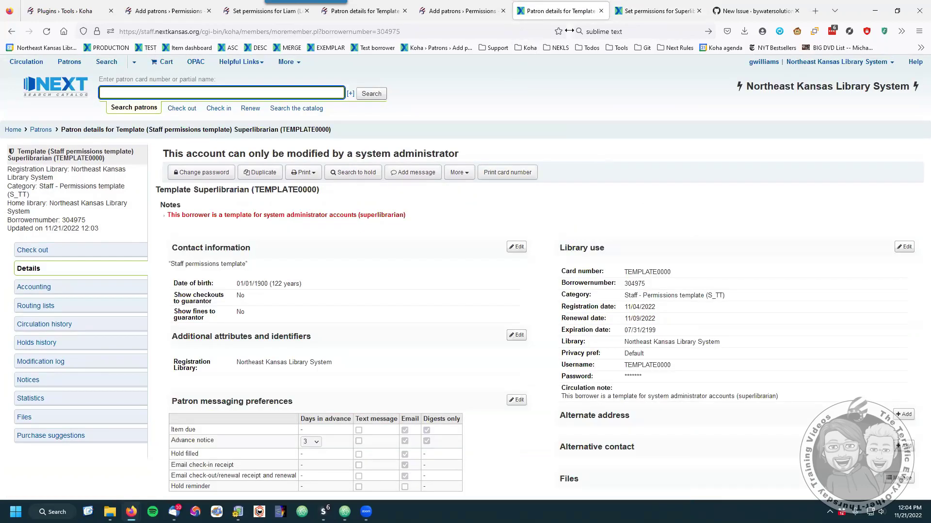
pyautogui.click(659, 11)
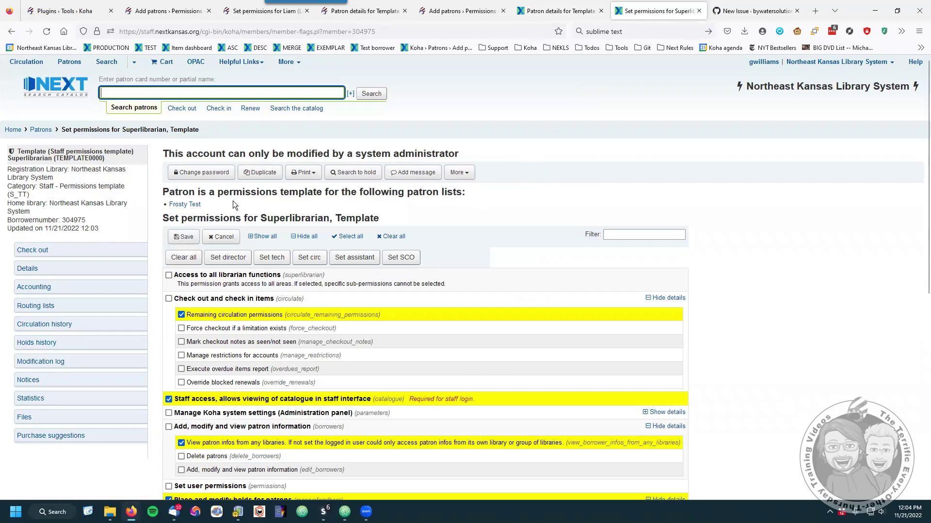
pyautogui.click(189, 205)
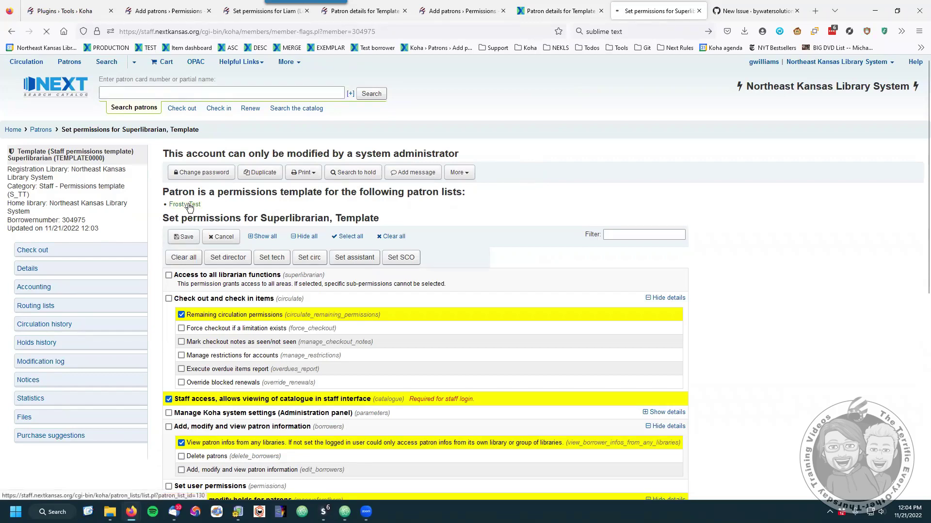
pyautogui.click(208, 301)
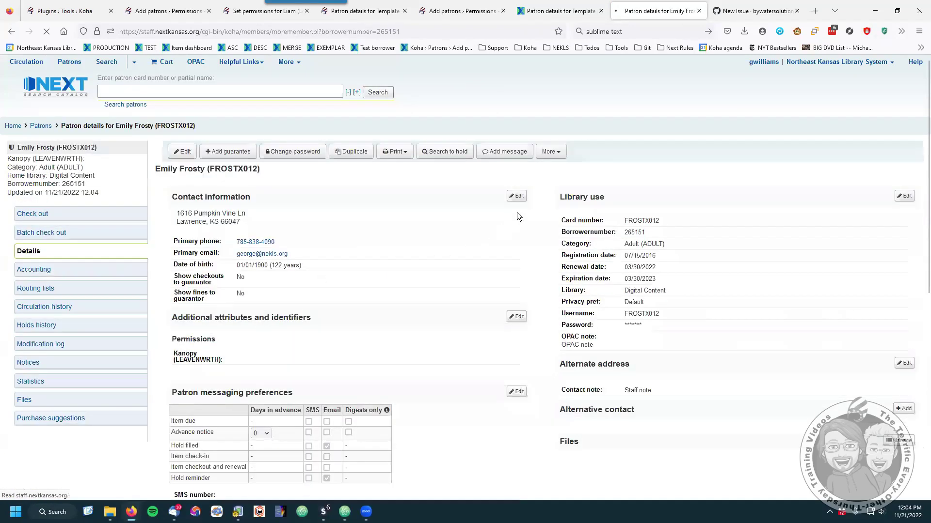
pyautogui.click(550, 153)
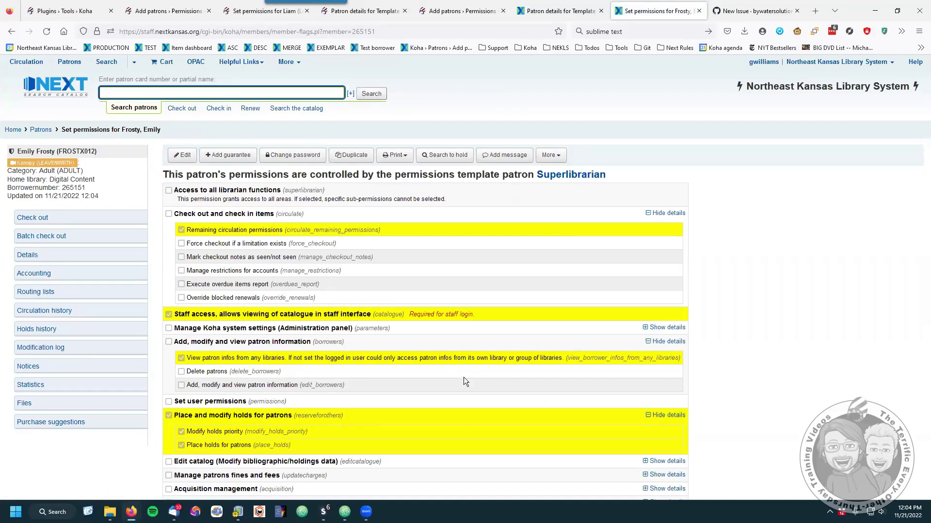
# - Return to the koha-US "Permissions - Director" list, close the Northeast Kansas tabs, and open the first listed patron's permissions page
pyautogui.click(160, 12)
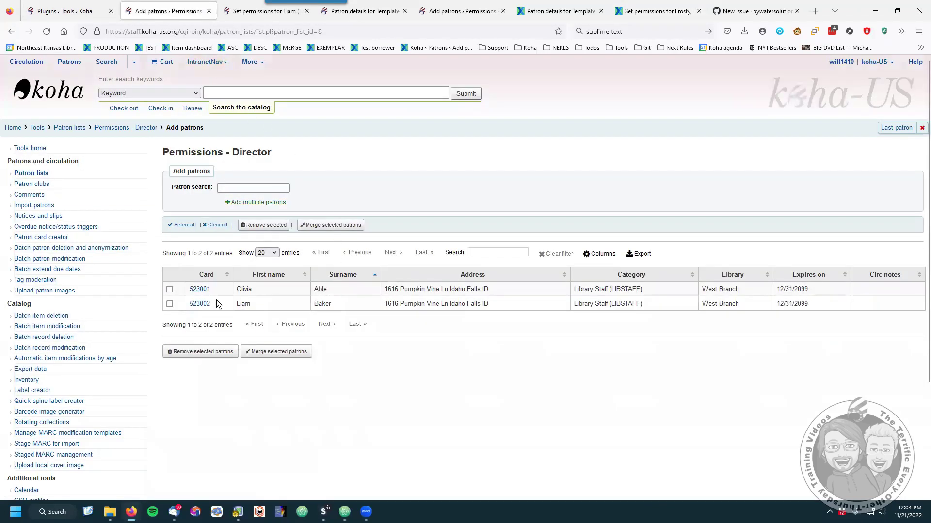
pyautogui.click(195, 290)
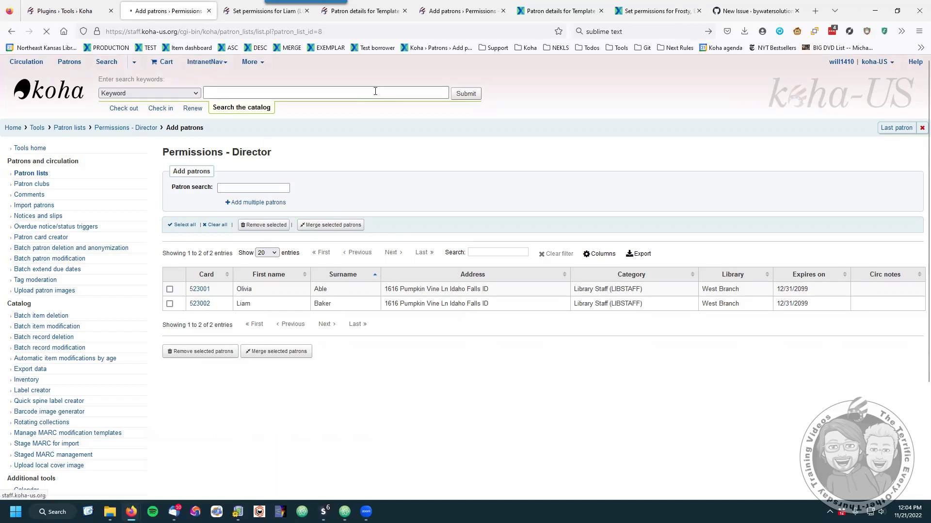
pyautogui.click(601, 11)
pyautogui.click(601, 10)
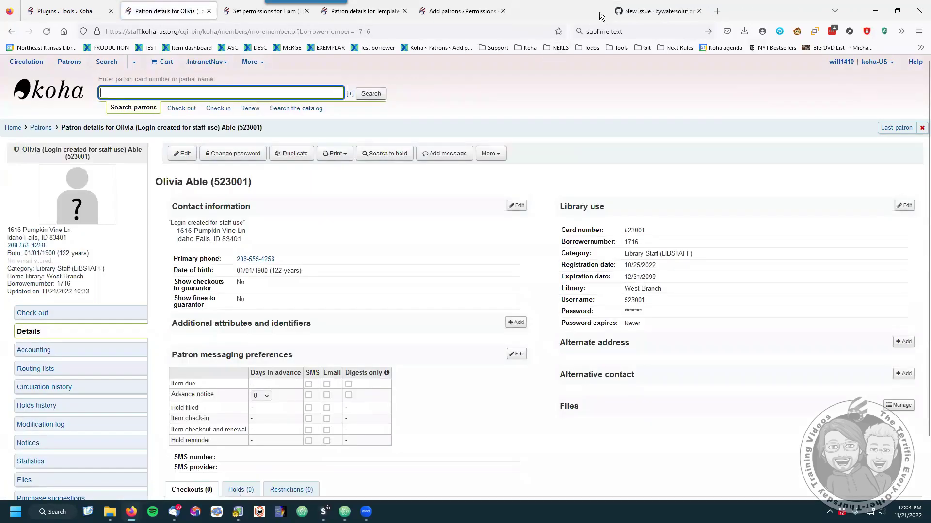
pyautogui.click(490, 154)
pyautogui.click(459, 180)
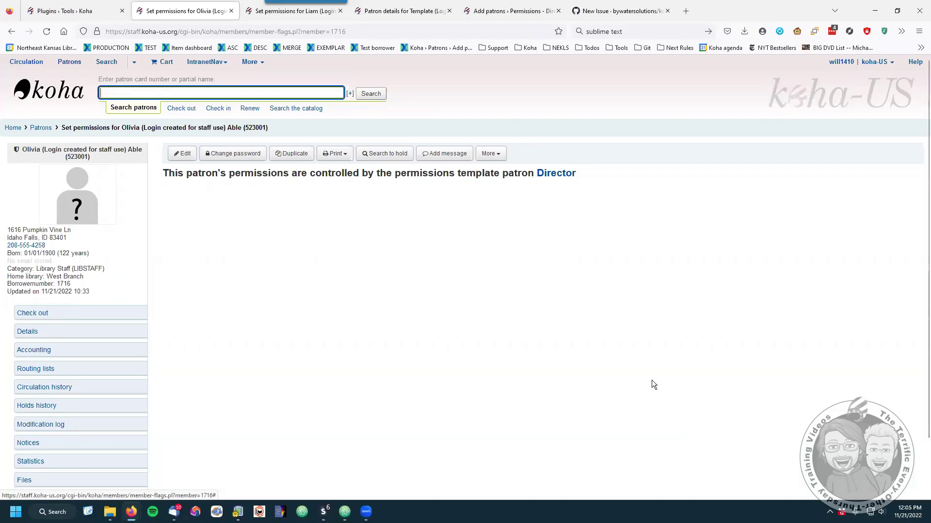
# - Follow the link to the controlling Director template patron and view its permission settings
pyautogui.click(553, 176)
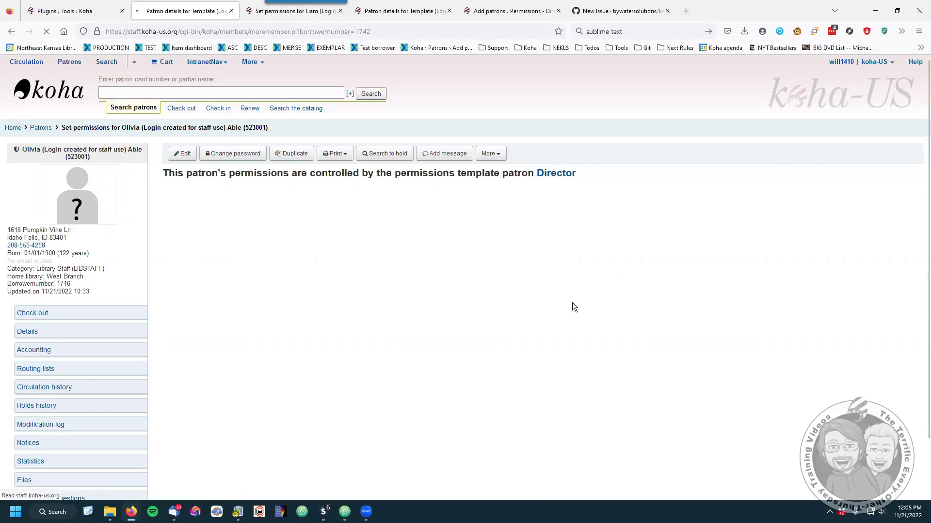
pyautogui.click(494, 154)
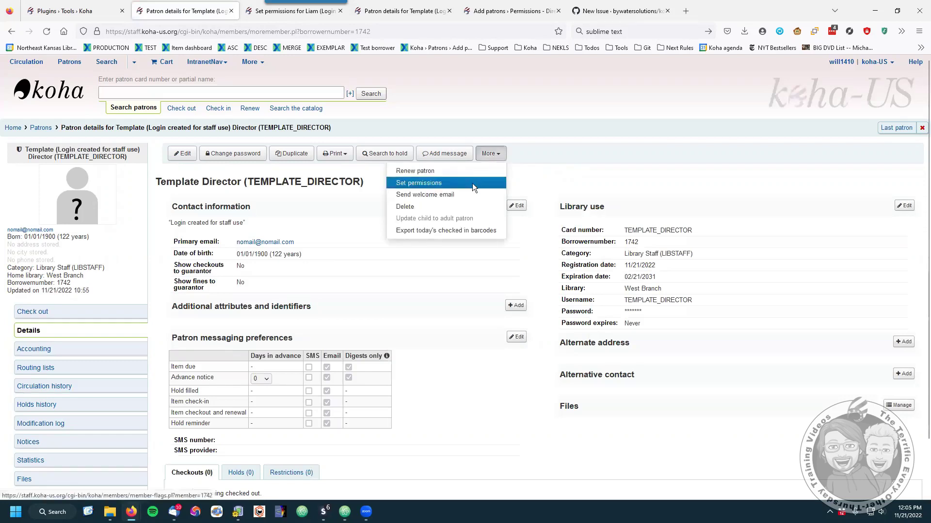
pyautogui.click(473, 183)
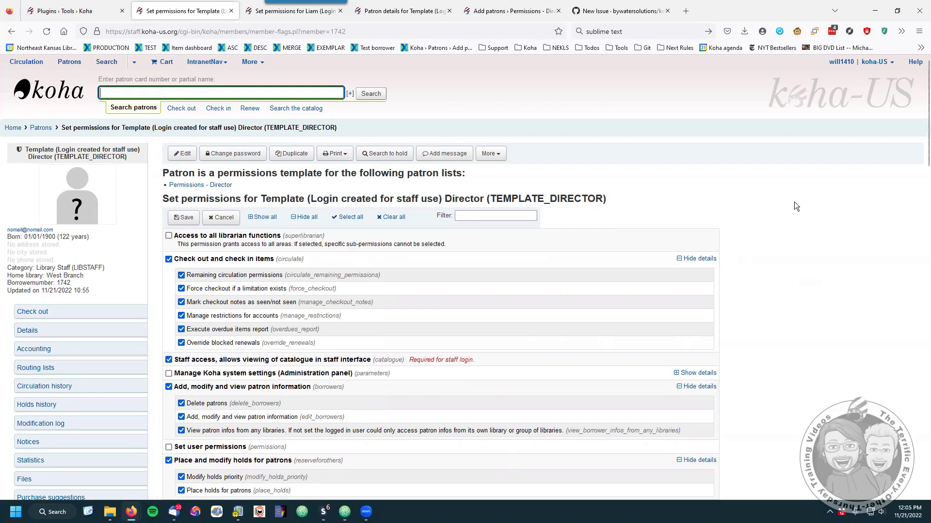
# - From the Director template, go to the "Permissions - Director" list and view its first patron's permissions page
pyautogui.click(219, 188)
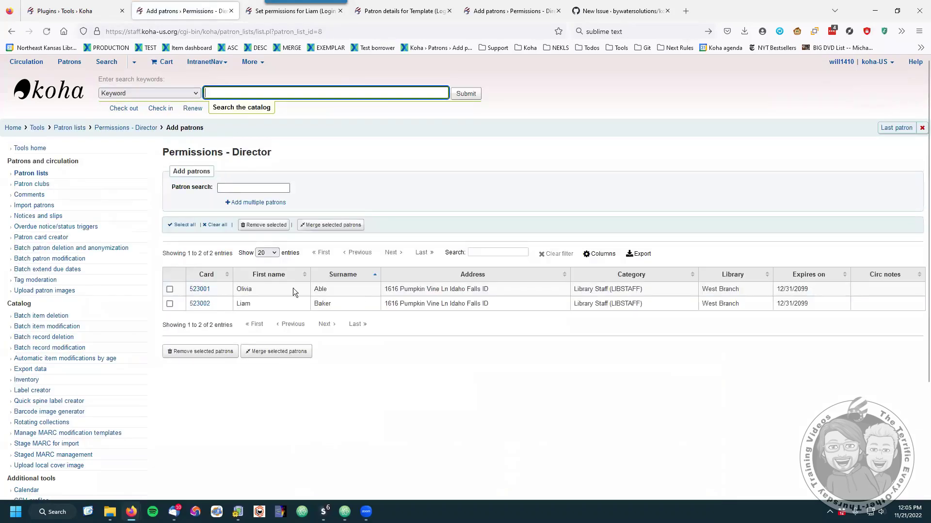
pyautogui.click(200, 290)
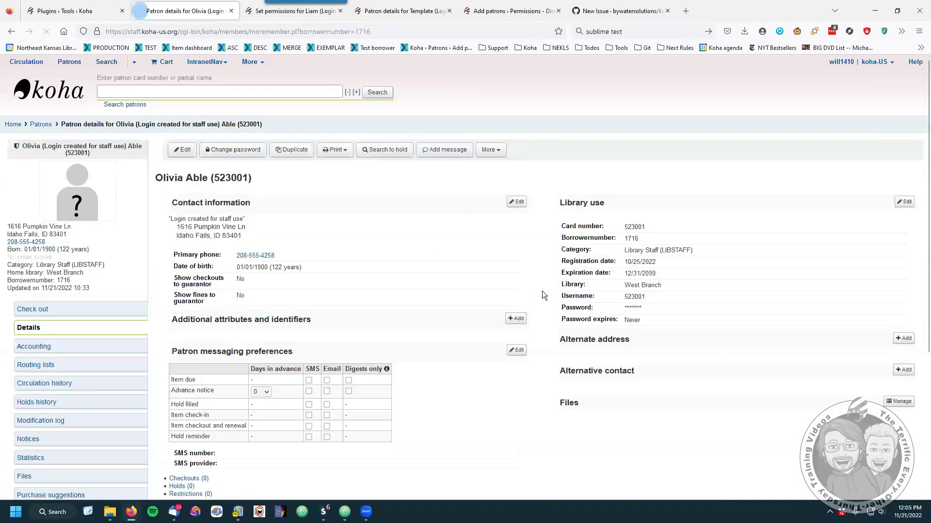
pyautogui.click(491, 153)
pyautogui.click(459, 180)
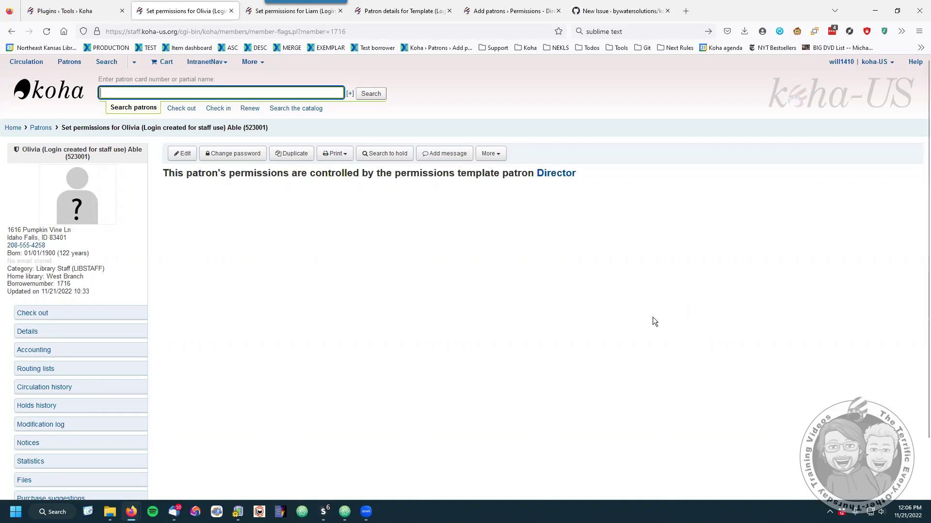
# - Open the details of the Director template patron that controls this patron's permissions
pyautogui.click(551, 175)
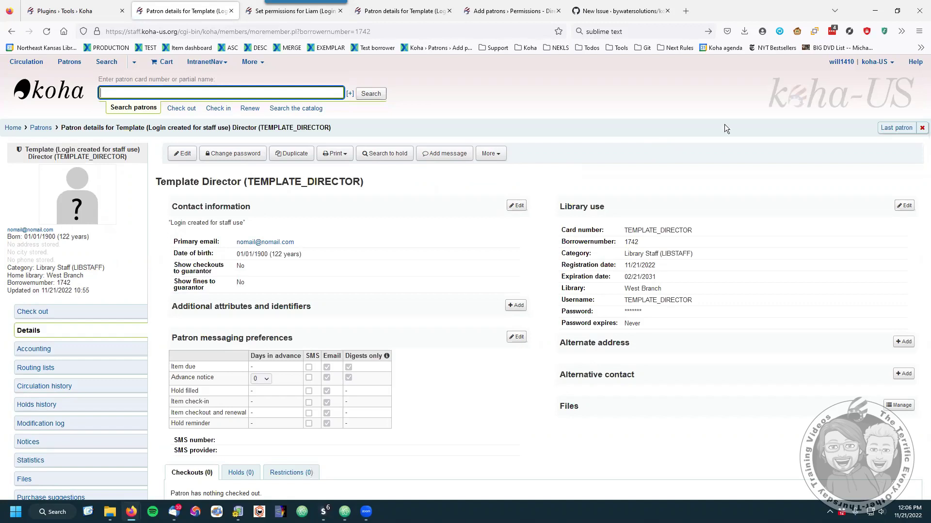
# - Switch to the koha-plugin-batch-permissions-modifier GitHub repository, open BatchPermissionsModifier.pm from the ByWaterSolutions folder, and look through its code
pyautogui.click(616, 11)
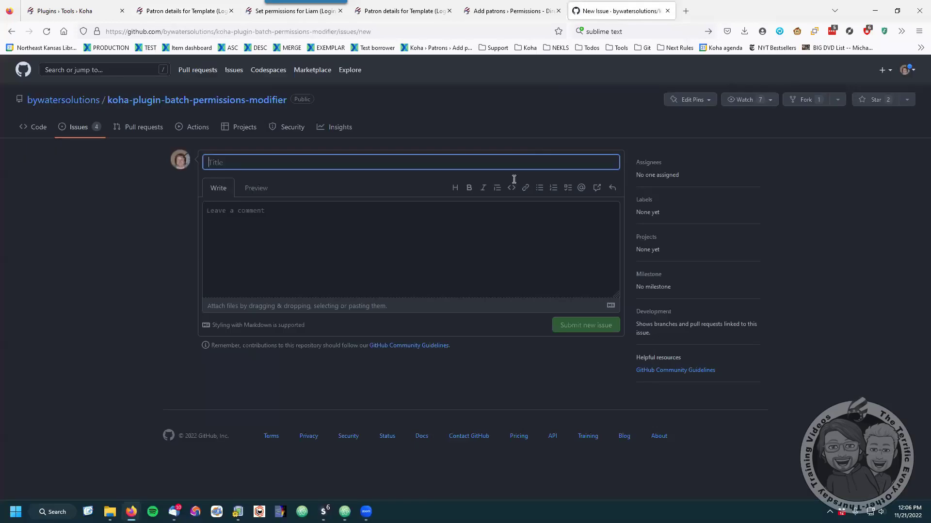
pyautogui.click(167, 100)
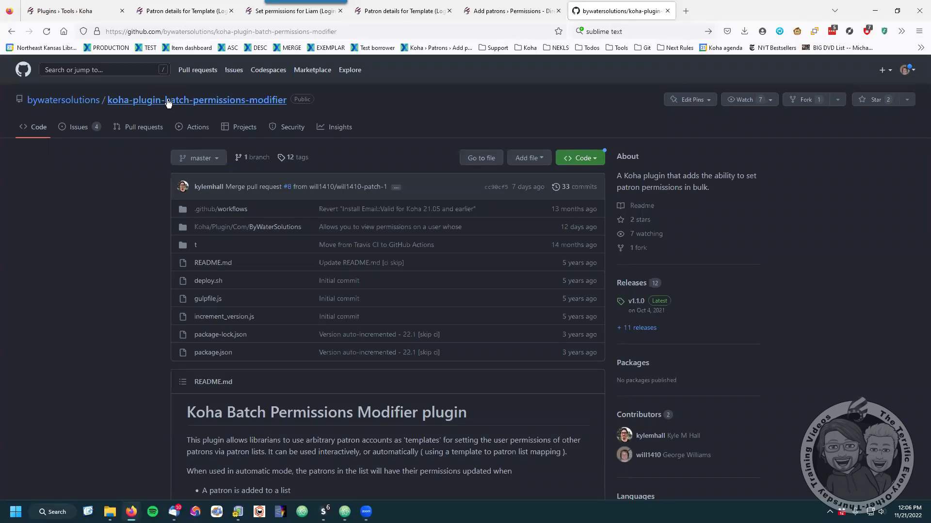
pyautogui.click(246, 232)
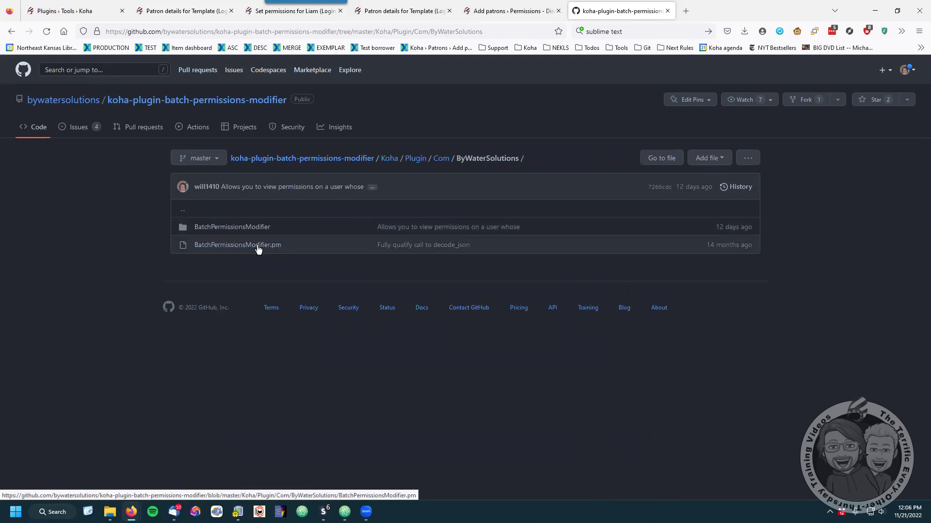
pyautogui.click(257, 247)
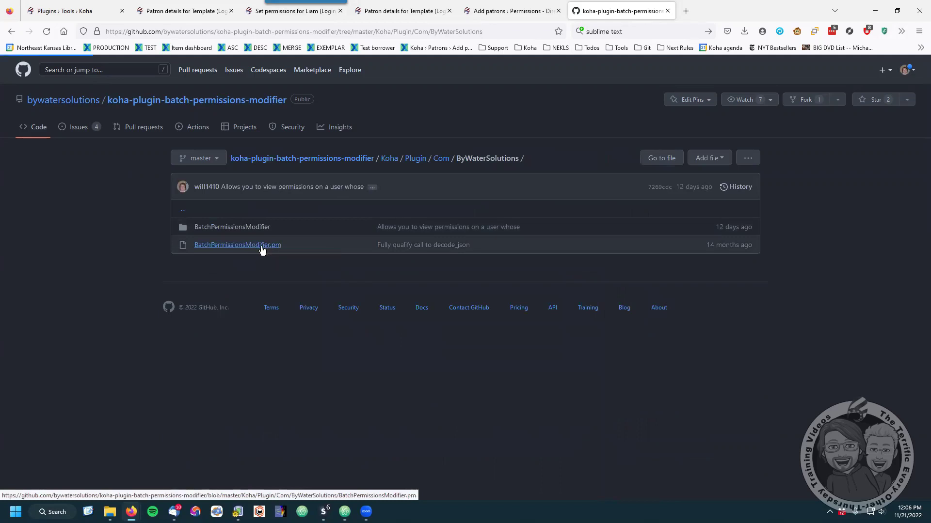
pyautogui.scroll(-20, 83, 269)
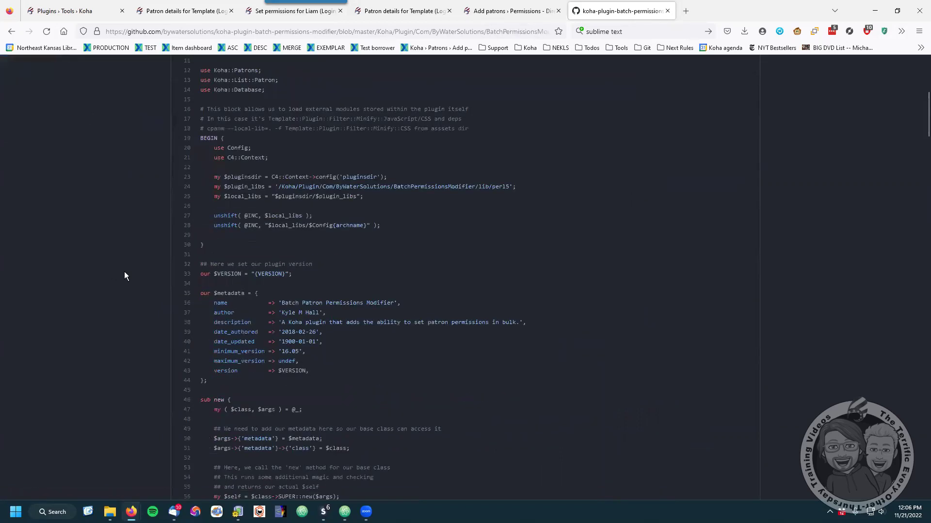
pyautogui.scroll(-15, 143, 274)
pyautogui.scroll(20, 148, 274)
pyautogui.scroll(20, 148, 274)
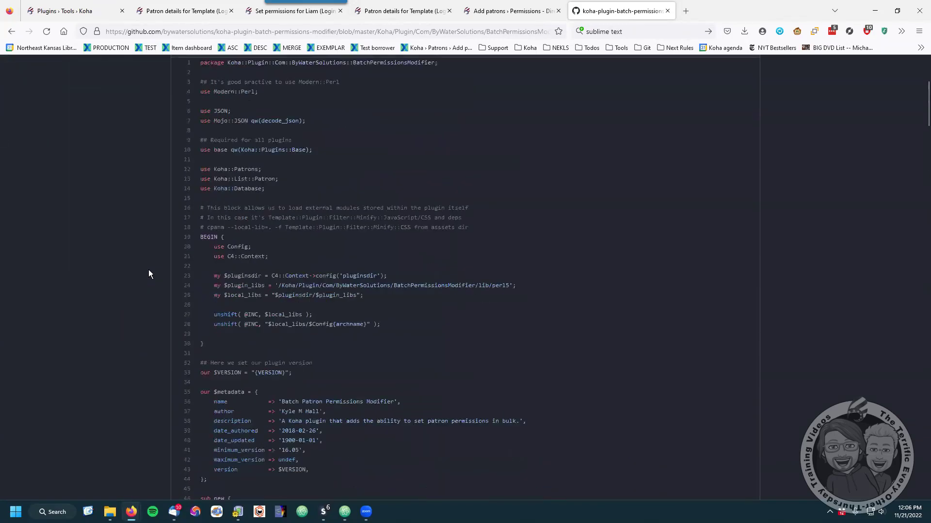